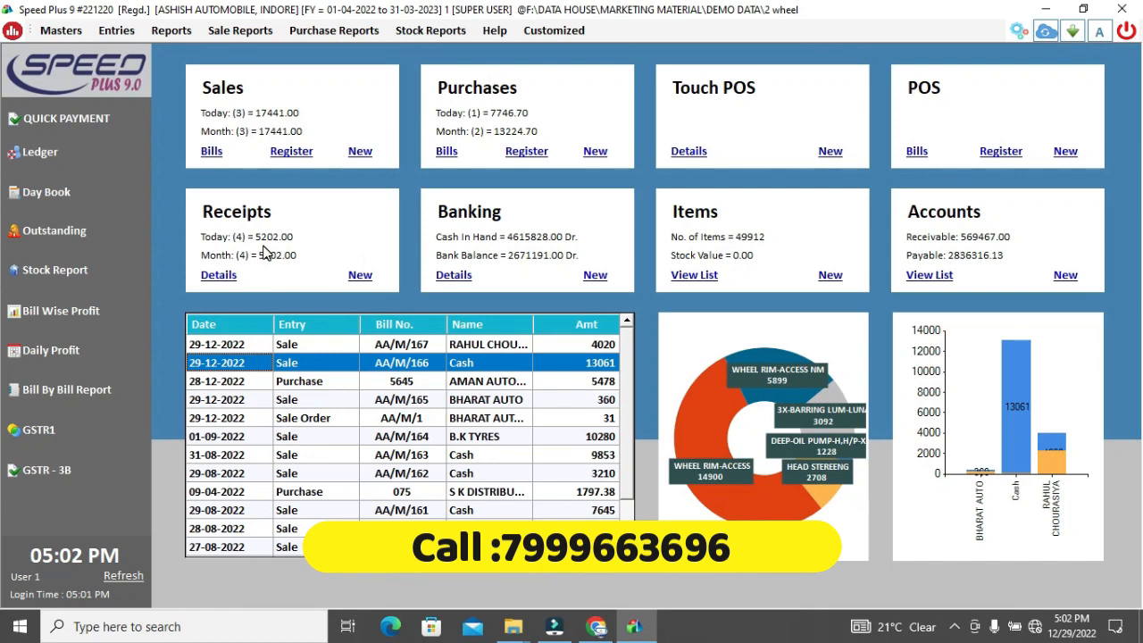
Open a new quick receipt dated 29-12-2022 and set its payment mode to UCO BANK.
{"action": "left_click", "coordinate": [360, 276]}
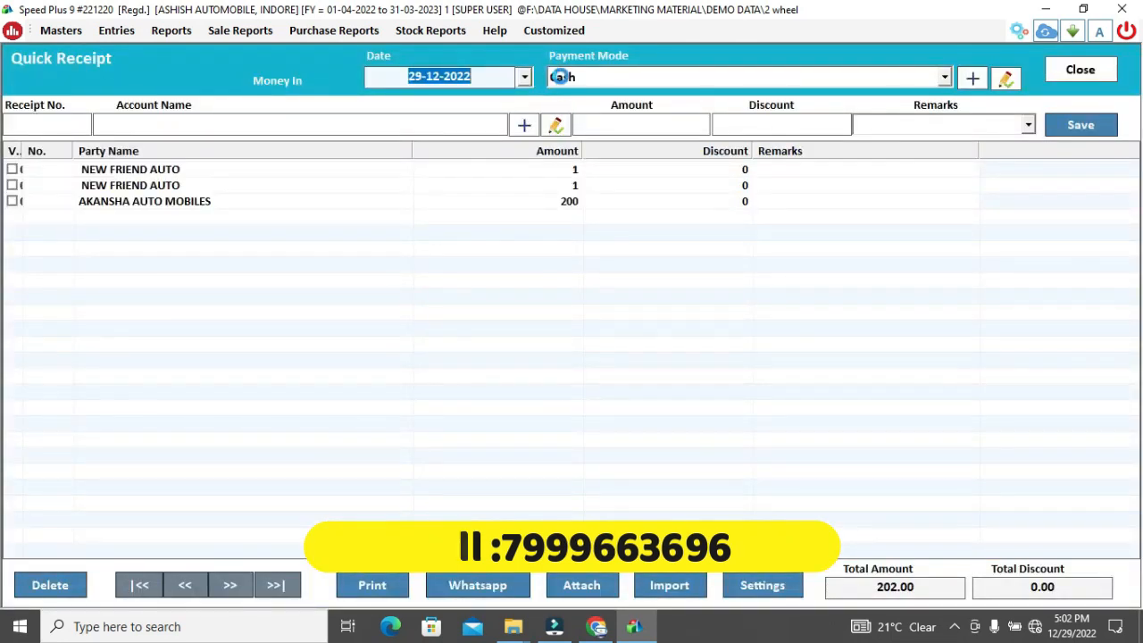
{"action": "left_click", "coordinate": [564, 77]}
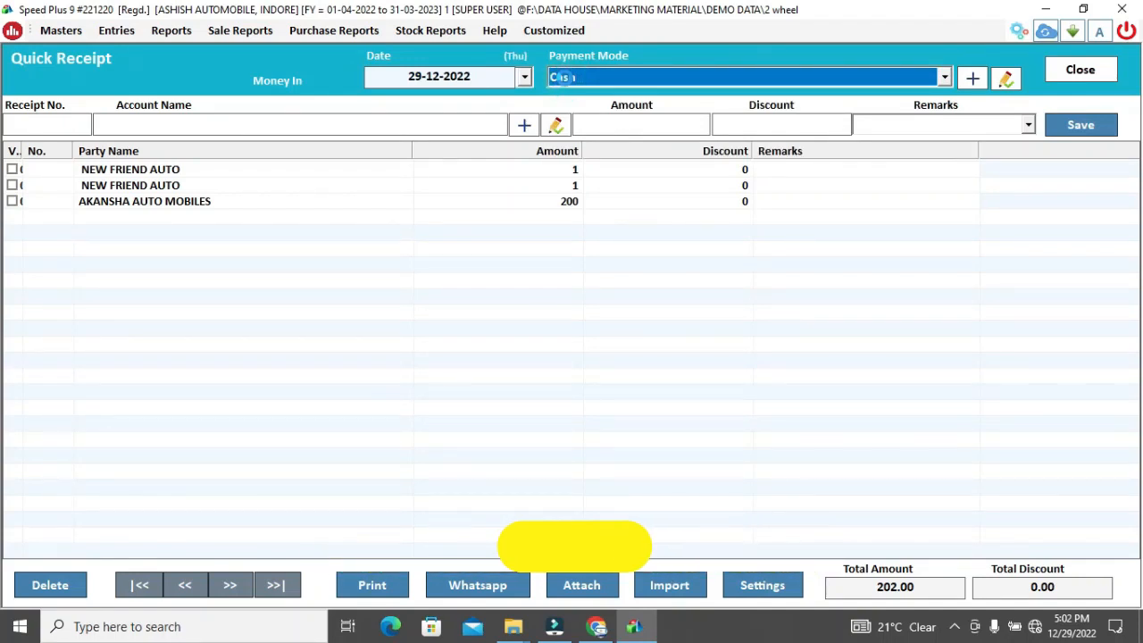
{"action": "left_click", "coordinate": [564, 78]}
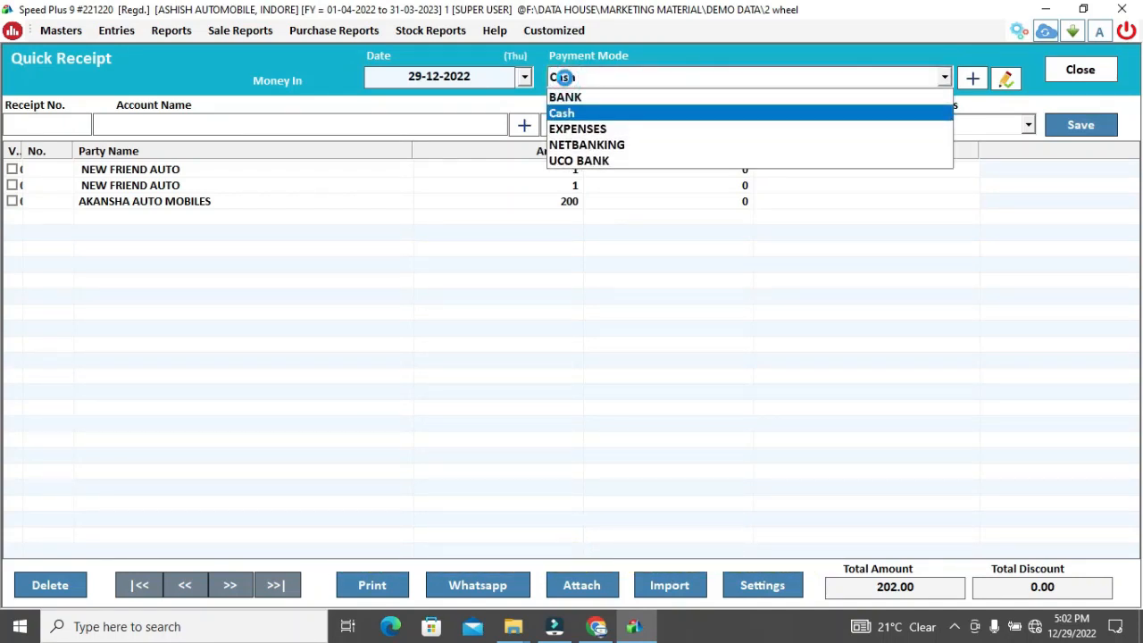
{"action": "key", "text": "Down"}
{"action": "key", "text": "Down"}
{"action": "key", "text": "Down"}
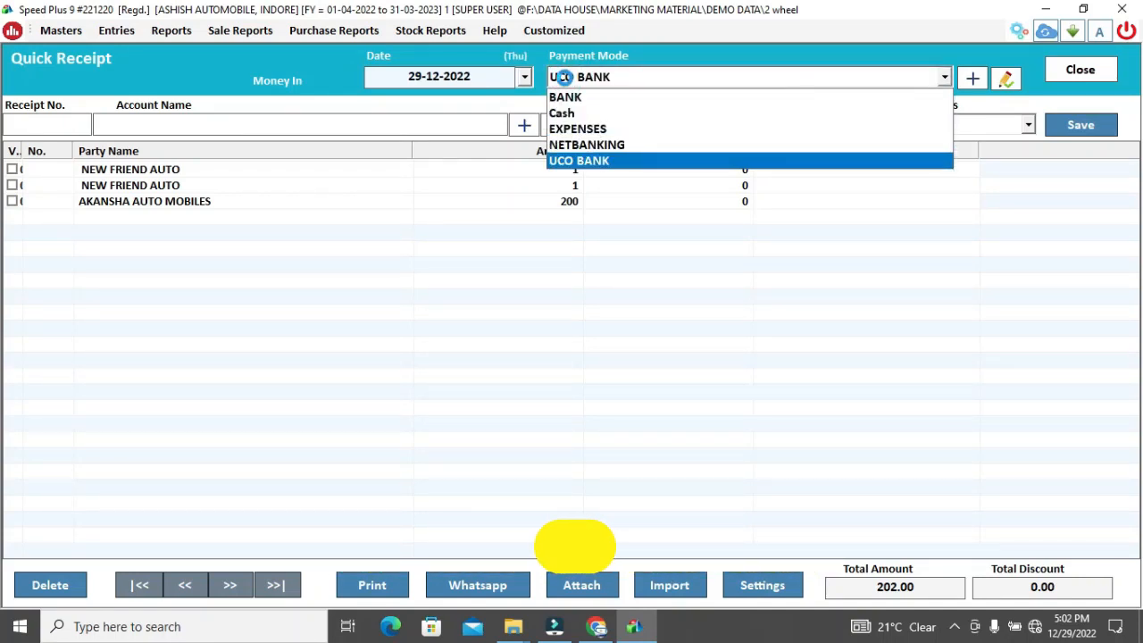
{"action": "key", "text": "Return"}
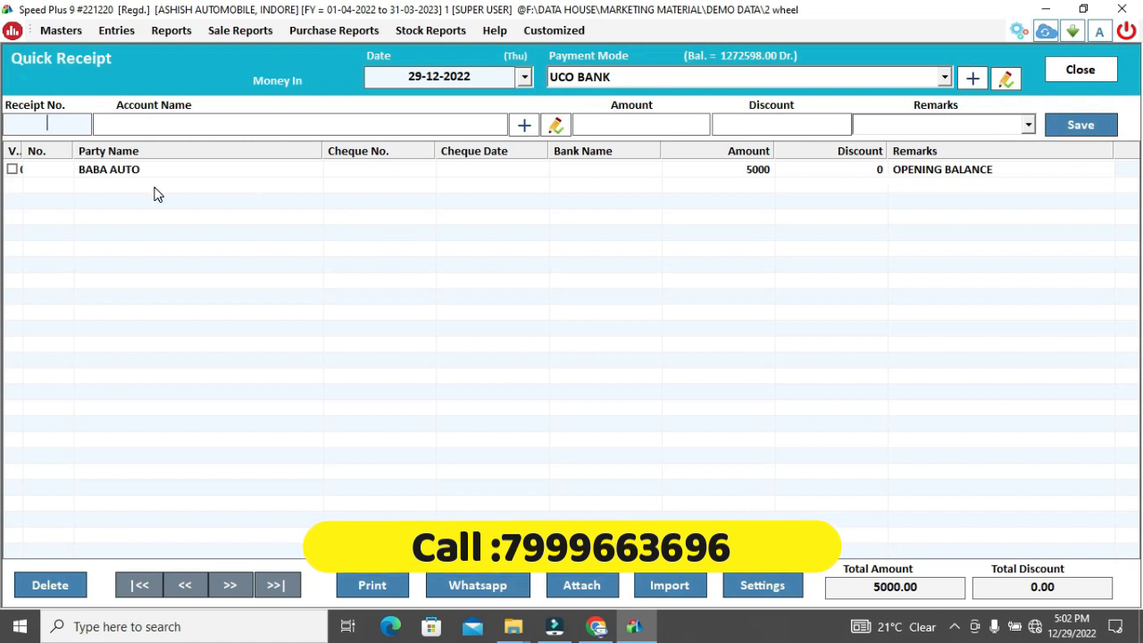
Mark the BABA AUTO receipt entry and preview its printout in the Receipt voucher format.
{"action": "left_click", "coordinate": [11, 170]}
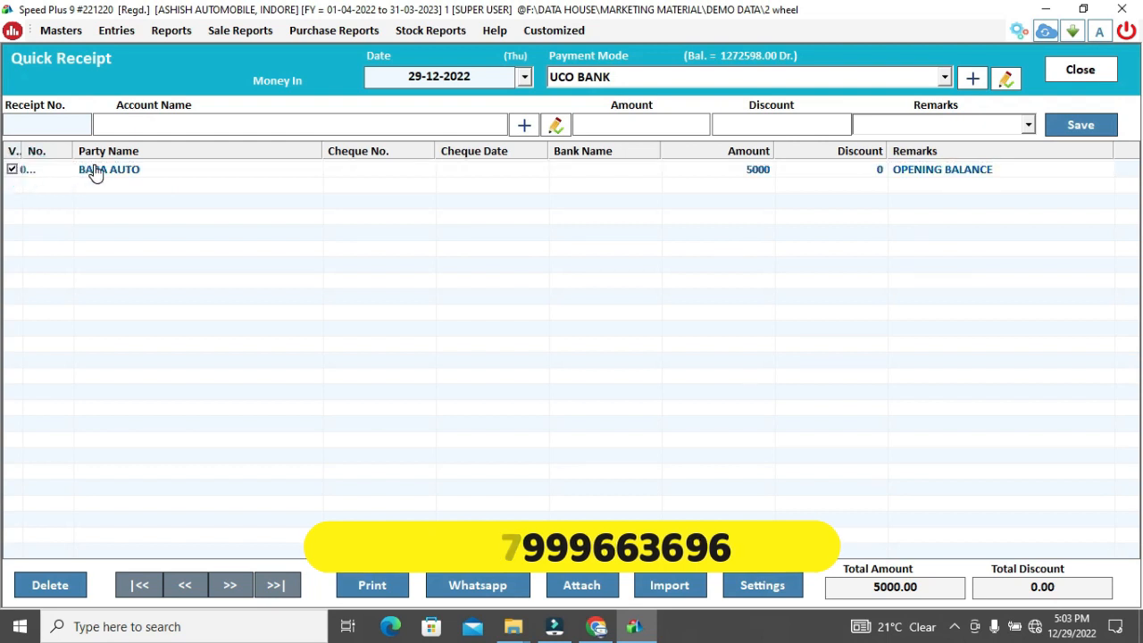
{"action": "left_click", "coordinate": [382, 584]}
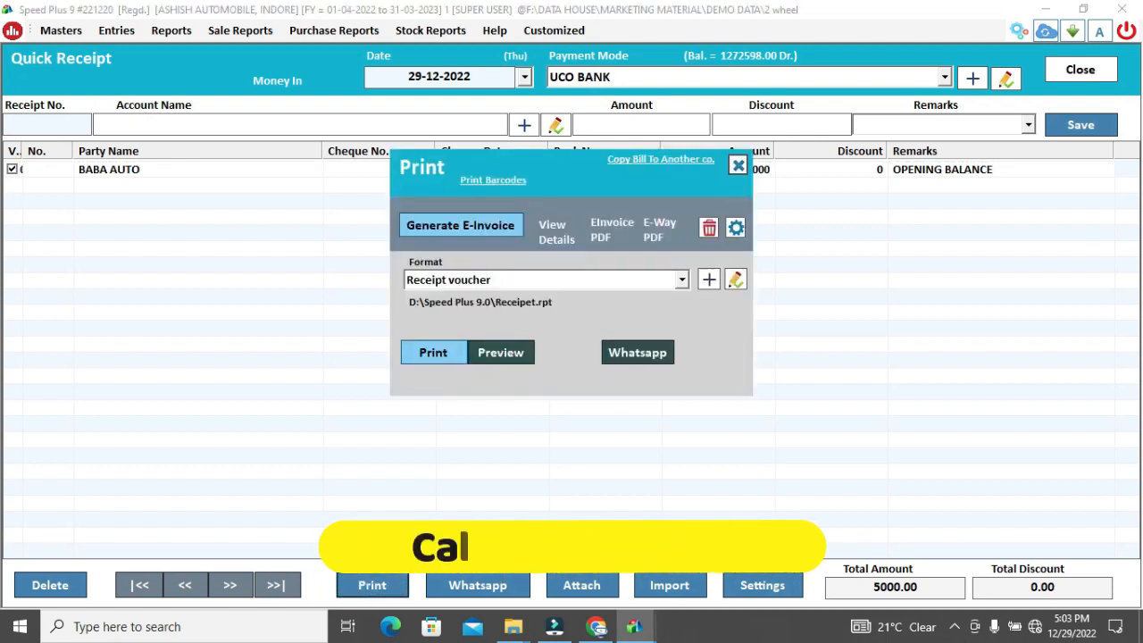
{"action": "left_click", "coordinate": [504, 355]}
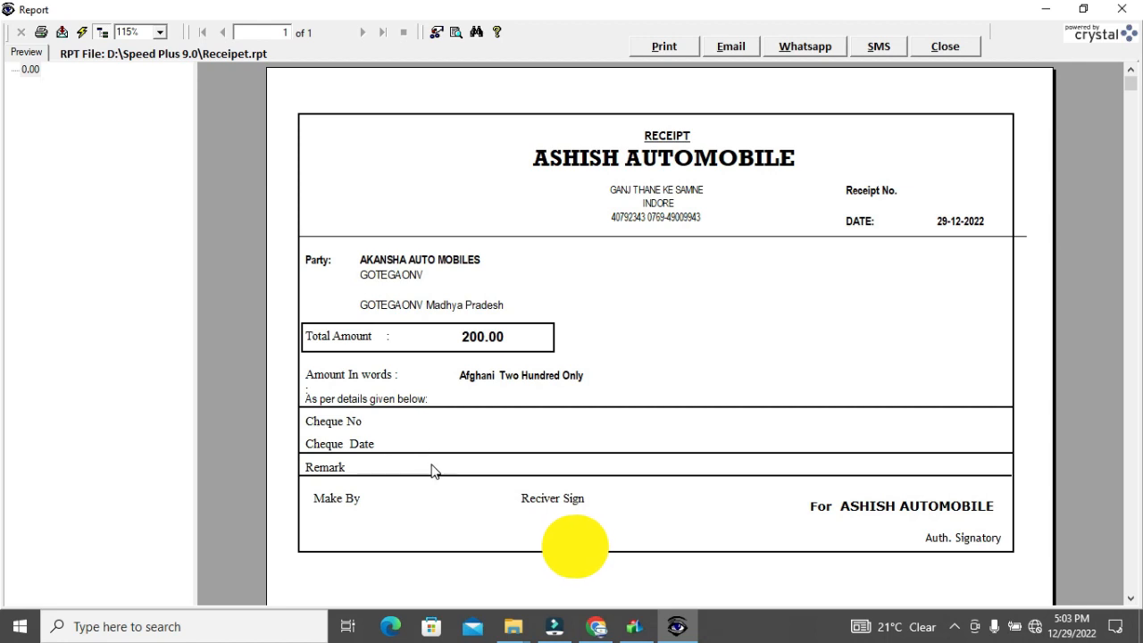
{"action": "left_click", "coordinate": [340, 468]}
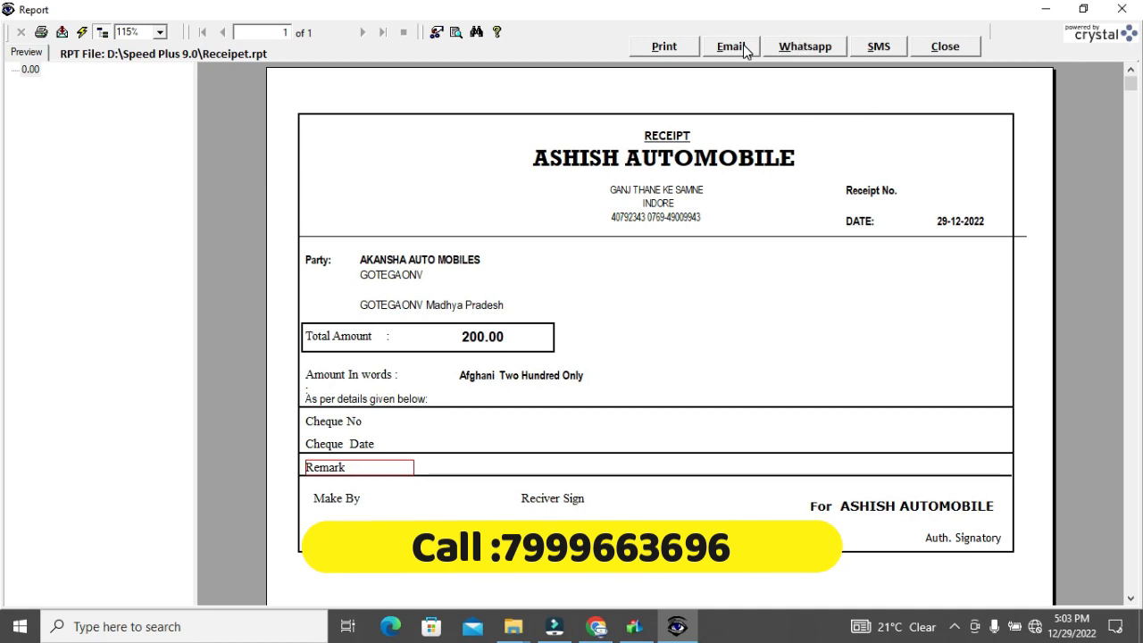
{"action": "left_click", "coordinate": [945, 47]}
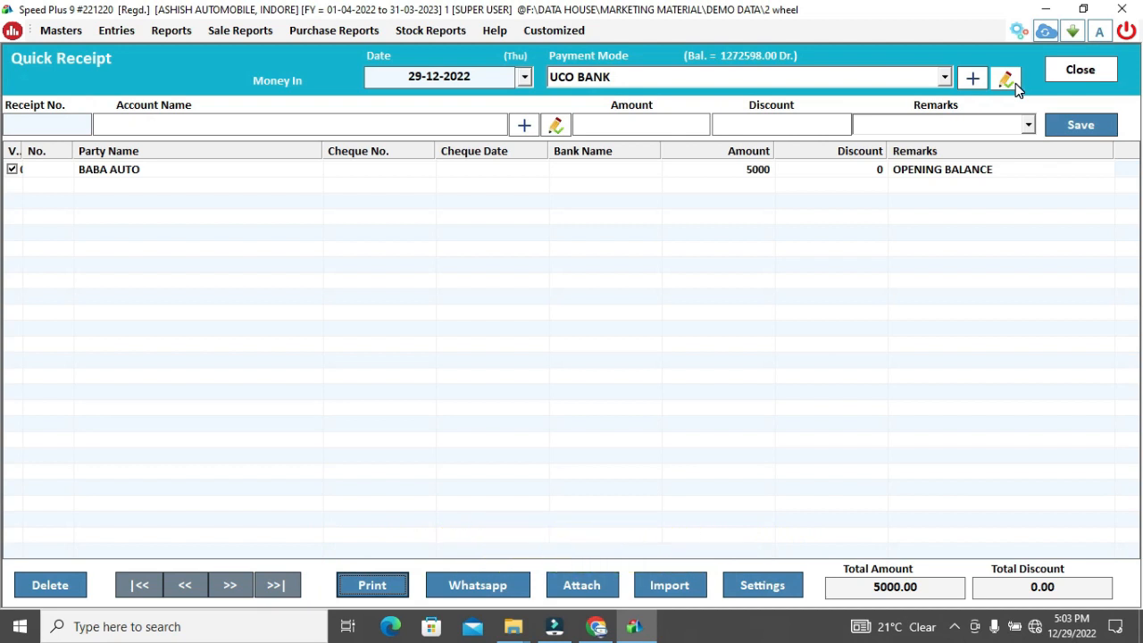
Open the SMS template editor for Cash Receipt, look at its dynamic fields, and return to the dashboard.
{"action": "left_click", "coordinate": [493, 32]}
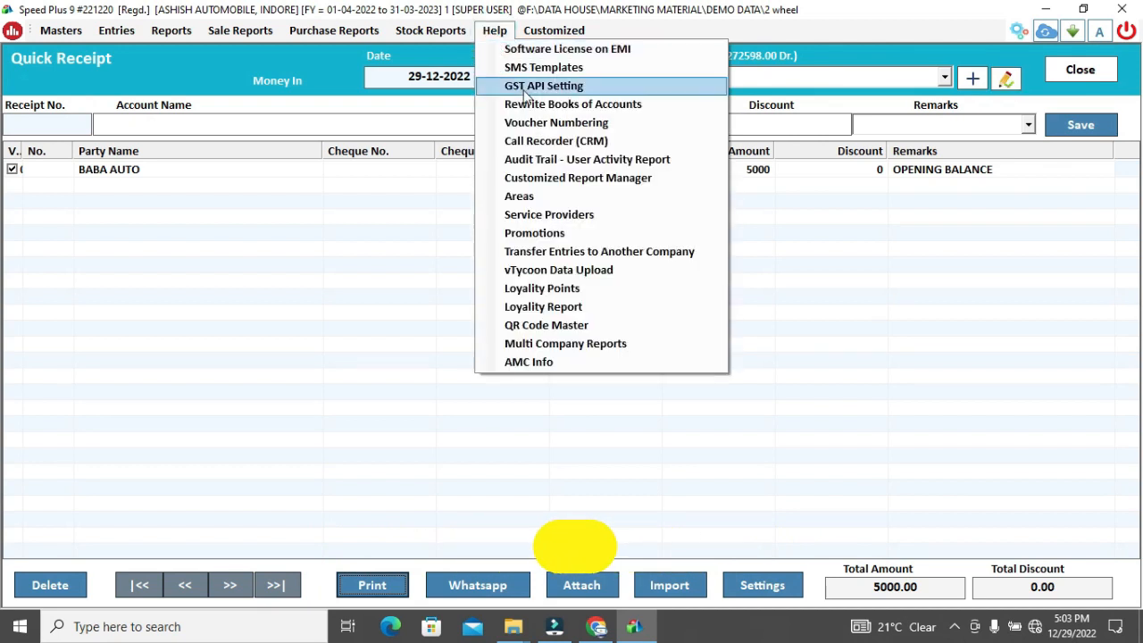
{"action": "left_click", "coordinate": [562, 68]}
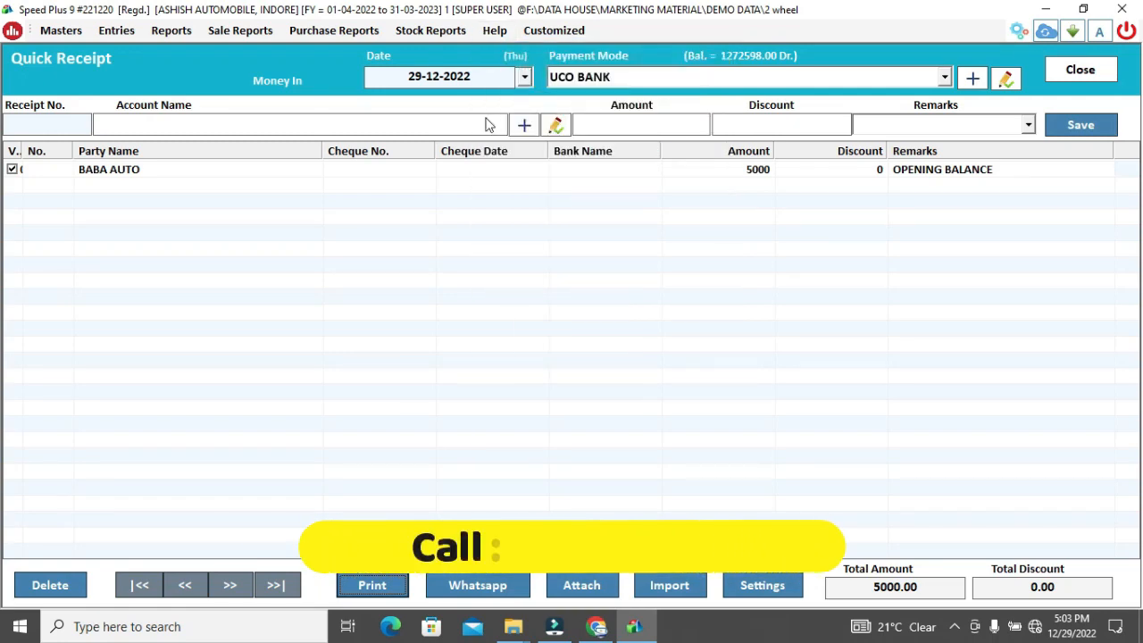
{"action": "left_click", "coordinate": [92, 198]}
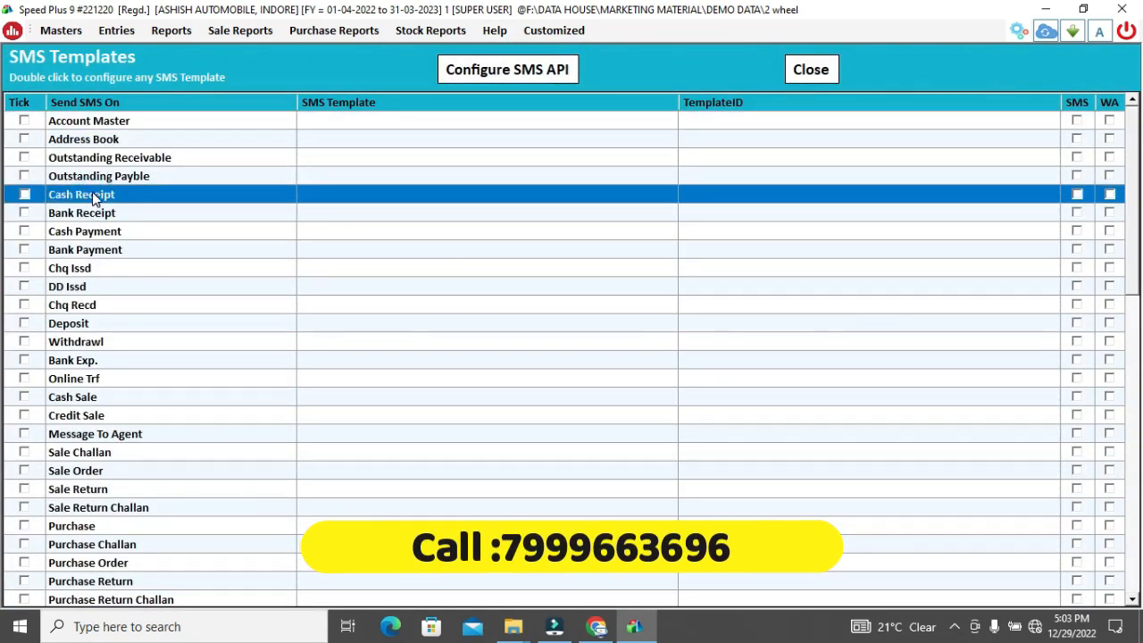
{"action": "double_click", "coordinate": [92, 197]}
{"action": "left_click", "coordinate": [282, 237]}
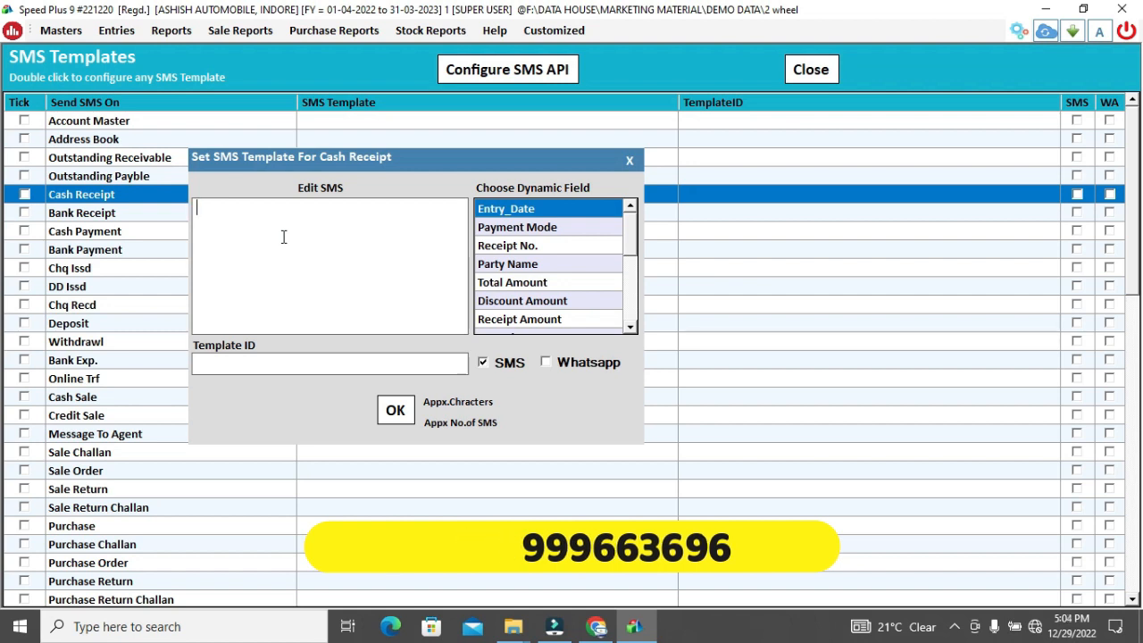
{"action": "left_click", "coordinate": [628, 161]}
{"action": "left_click", "coordinate": [801, 75]}
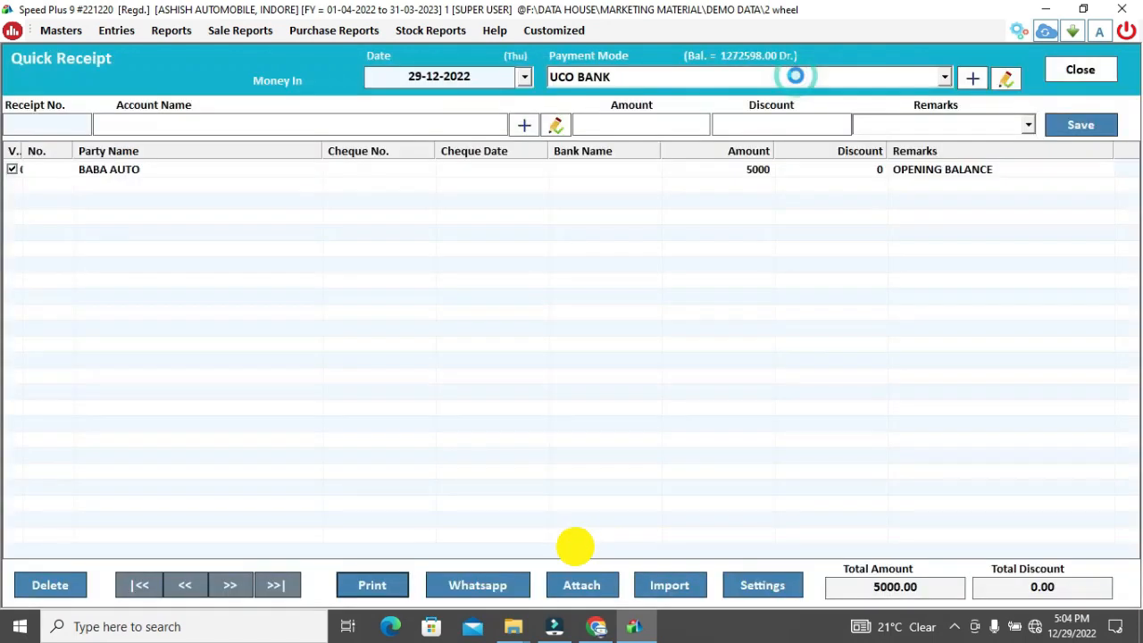
{"action": "key", "text": "Escape"}
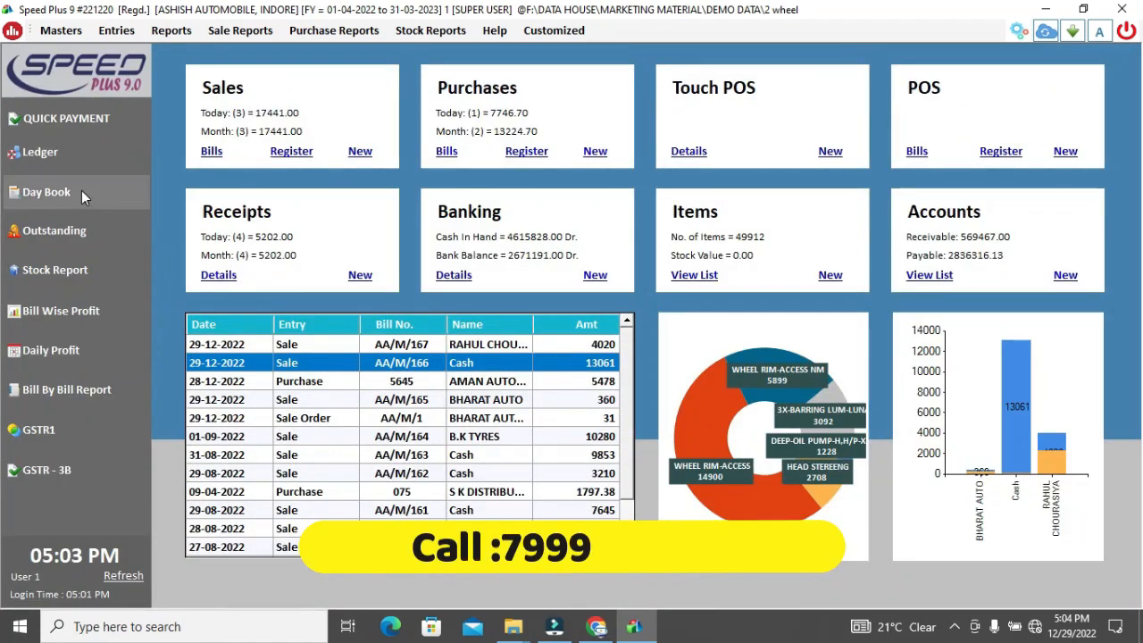
Show the BABA AUTO ledger from 01-04-2022 to 29-12-2022 and preview its printout.
{"action": "left_click", "coordinate": [57, 164]}
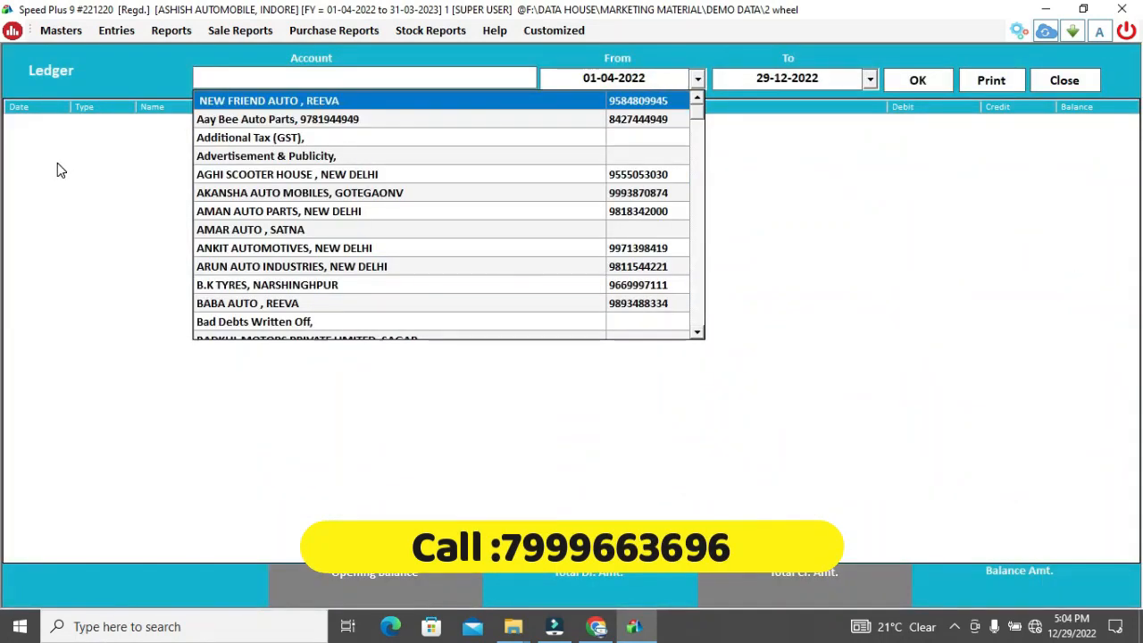
{"action": "type", "text": "BAB"}
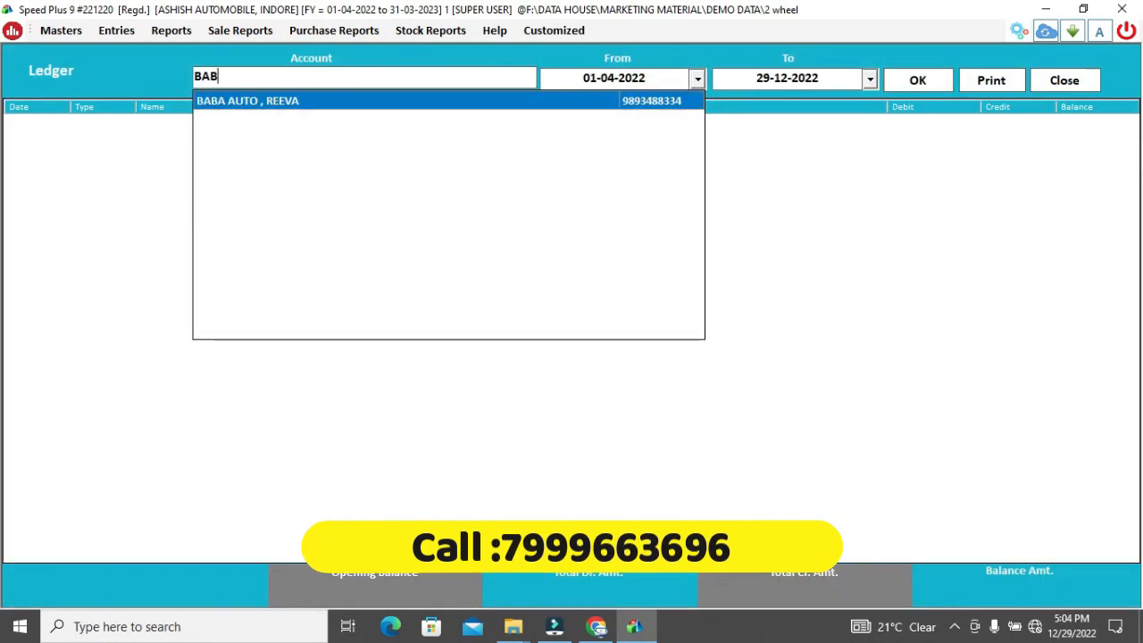
{"action": "key", "text": "Return"}
{"action": "key", "text": "Return"}
{"action": "key", "text": "Return"}
{"action": "key", "text": "Return"}
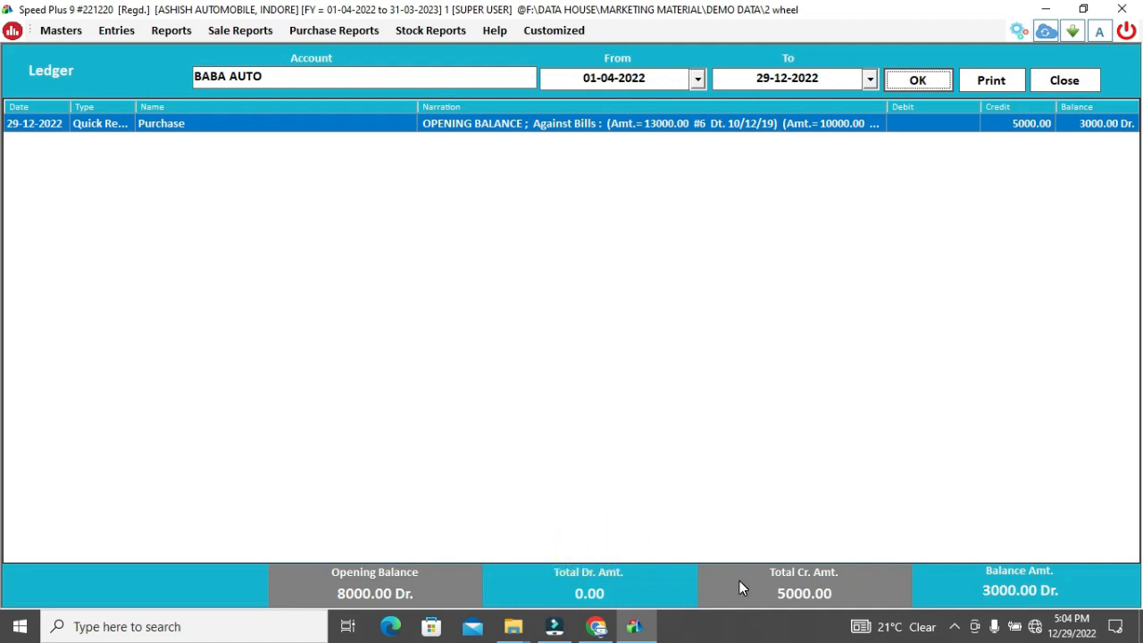
{"action": "left_click", "coordinate": [991, 82]}
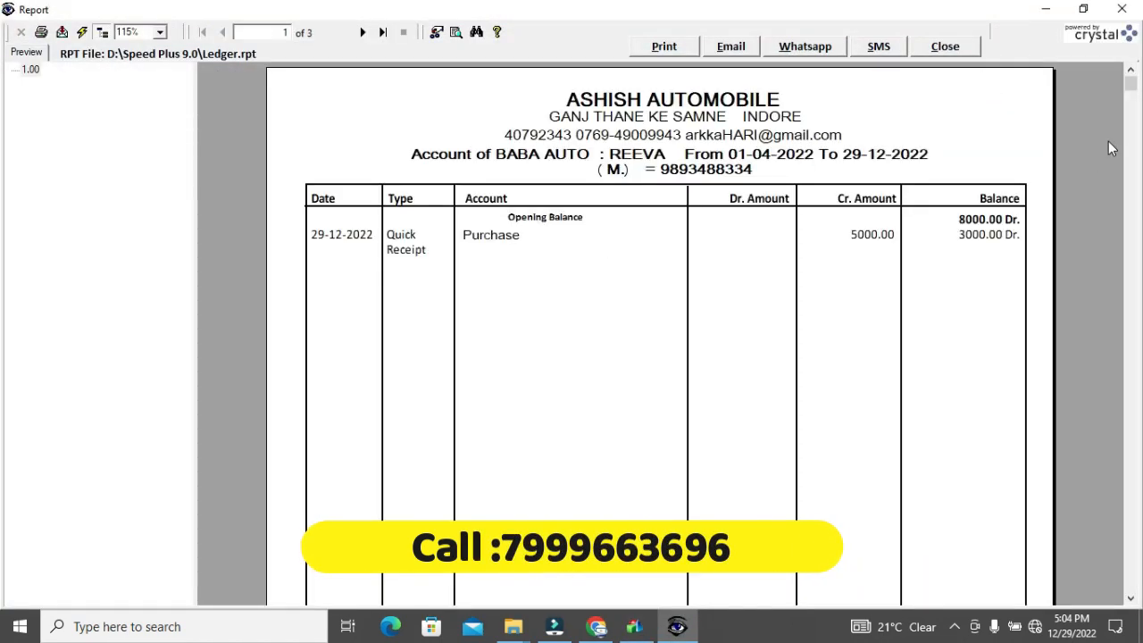
{"action": "left_click_drag", "start_coordinate": [1132, 87], "coordinate": [1102, 40]}
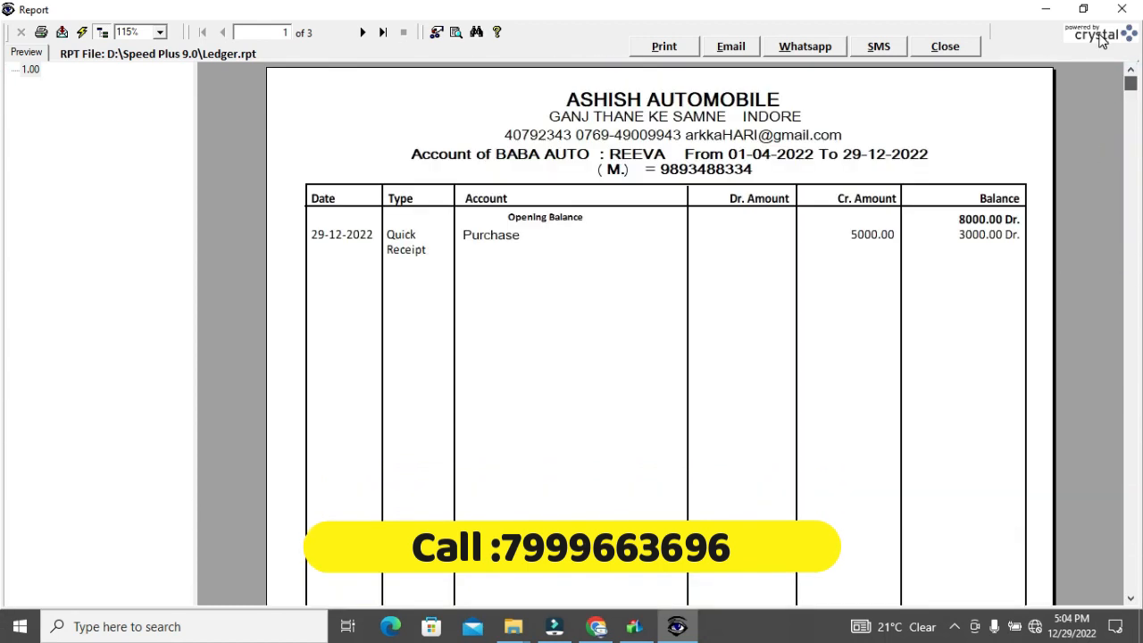
Open the Ledger.rpt design and try shortening the Report Footer section and moving the page number text upward.
{"action": "double_click", "coordinate": [236, 54]}
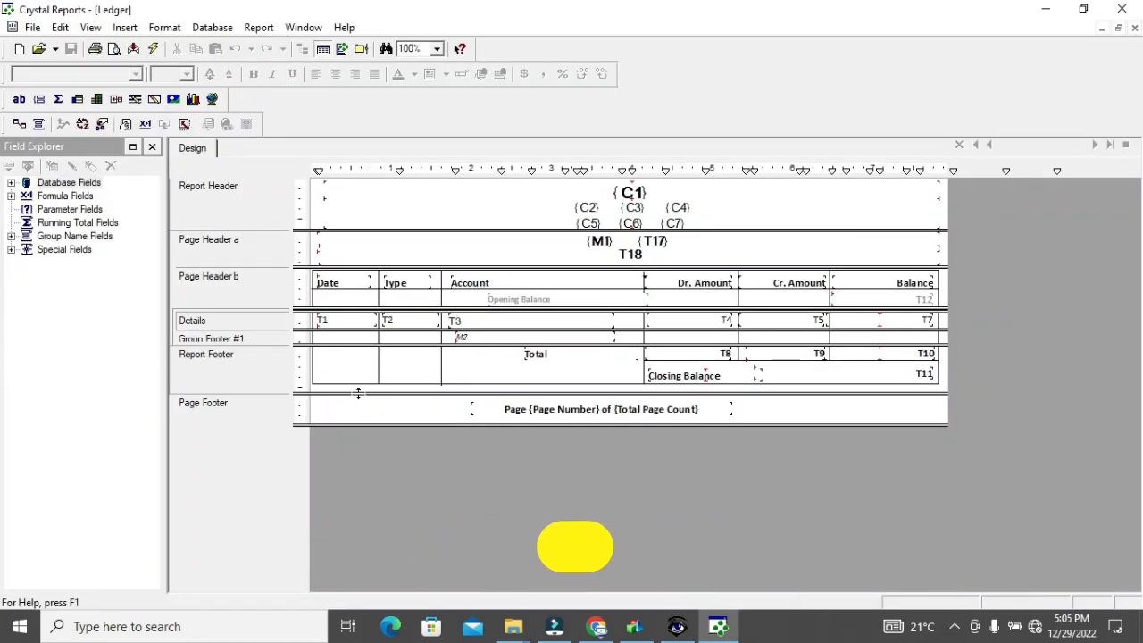
{"action": "left_click_drag", "start_coordinate": [358, 392], "coordinate": [357, 386]}
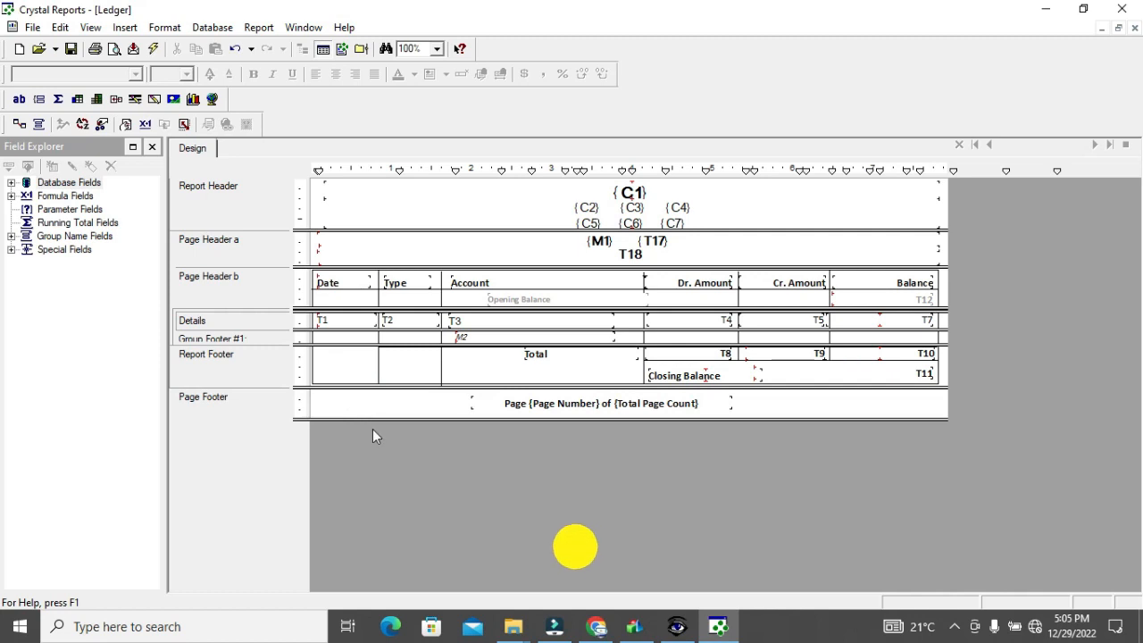
{"action": "left_click", "coordinate": [559, 403]}
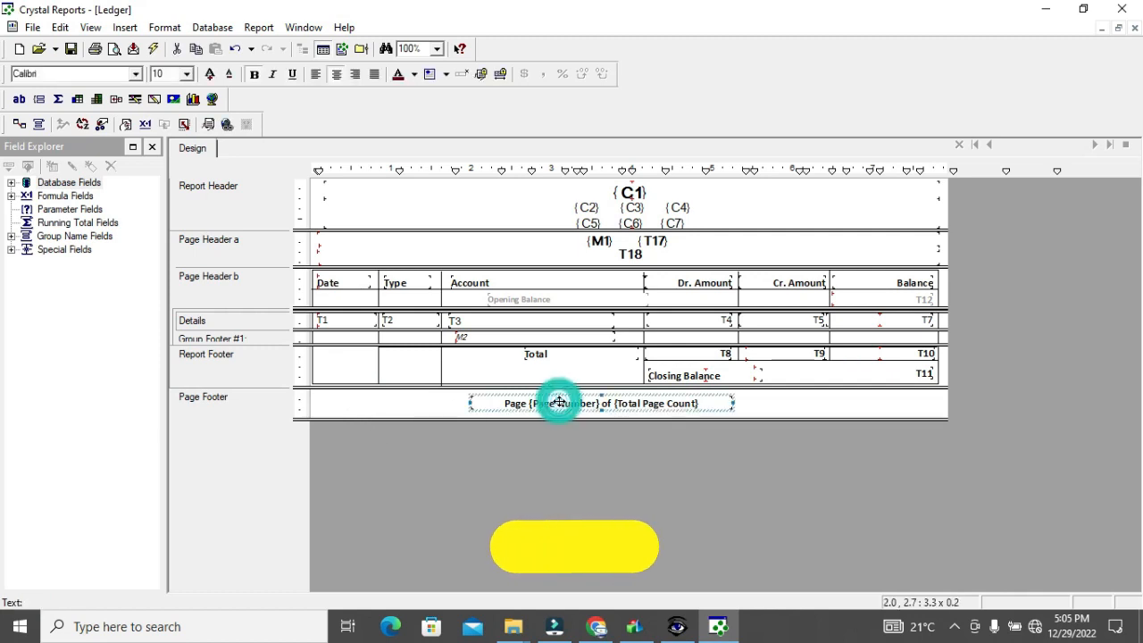
{"action": "left_click_drag", "start_coordinate": [560, 403], "coordinate": [530, 382]}
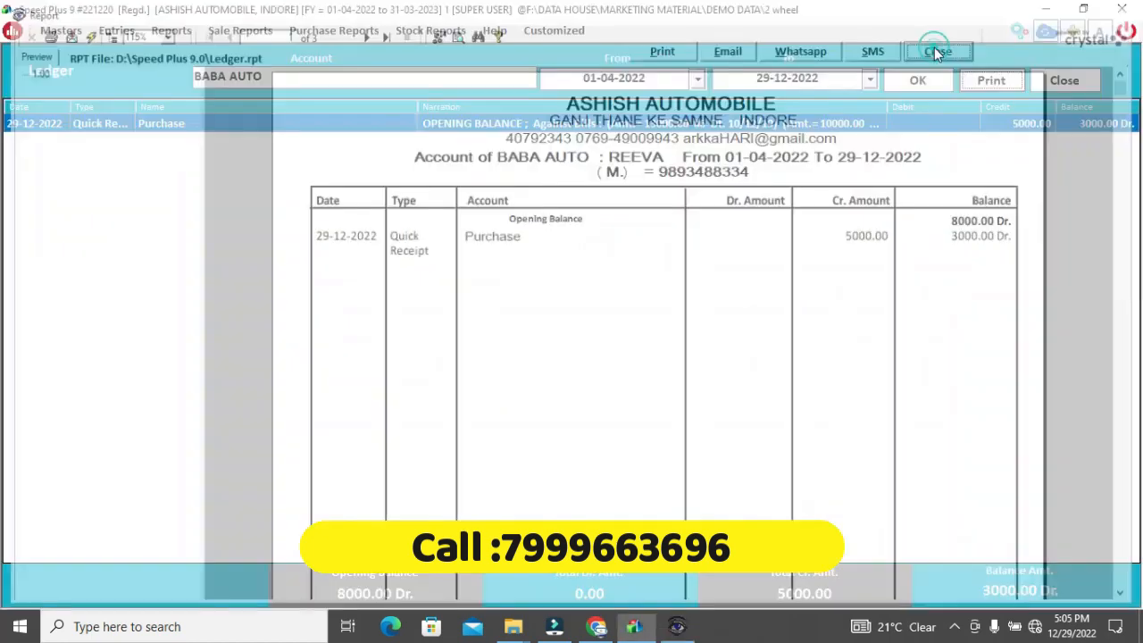
{"action": "left_click", "coordinate": [933, 47]}
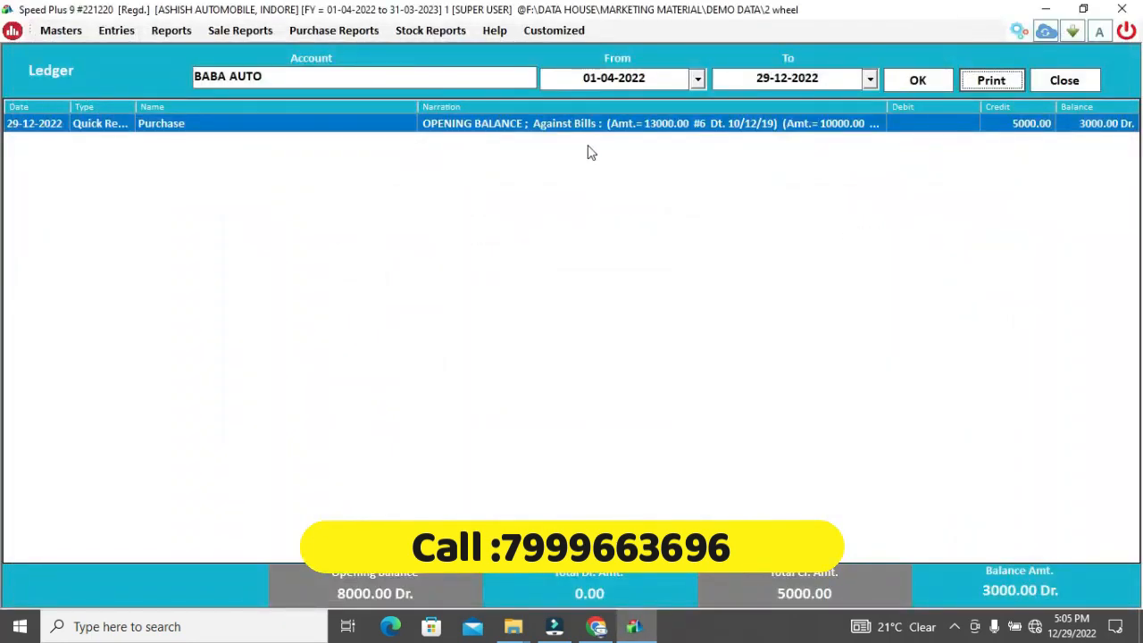
{"action": "left_click", "coordinate": [1063, 82]}
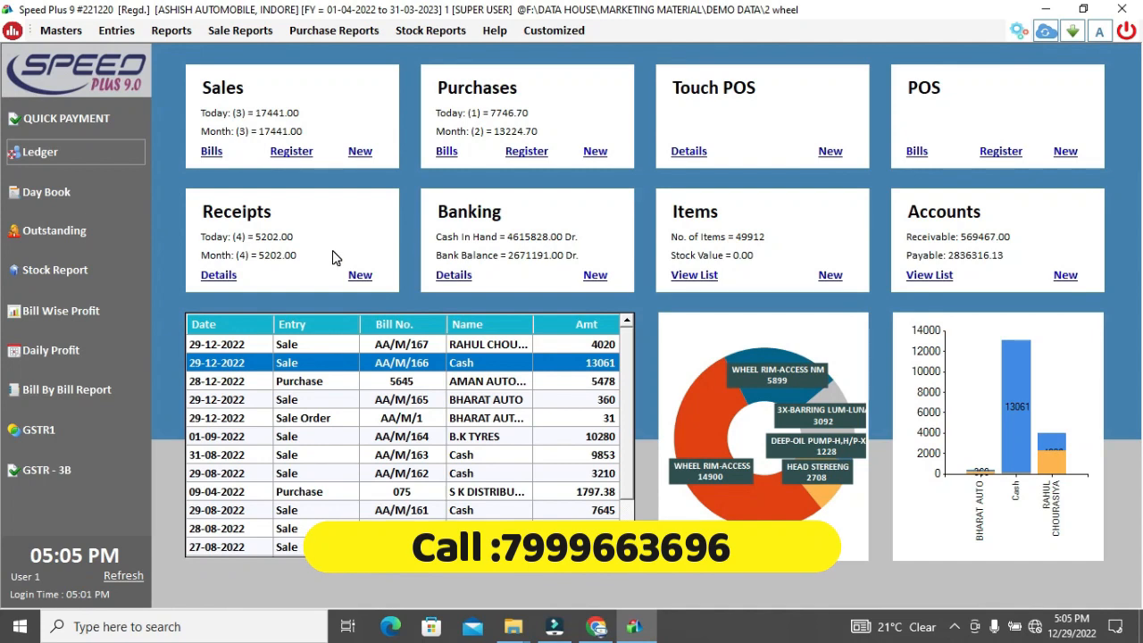
Generate the Outstanding Report of payable accounts as on 29-12-2022.
{"action": "left_click", "coordinate": [38, 117]}
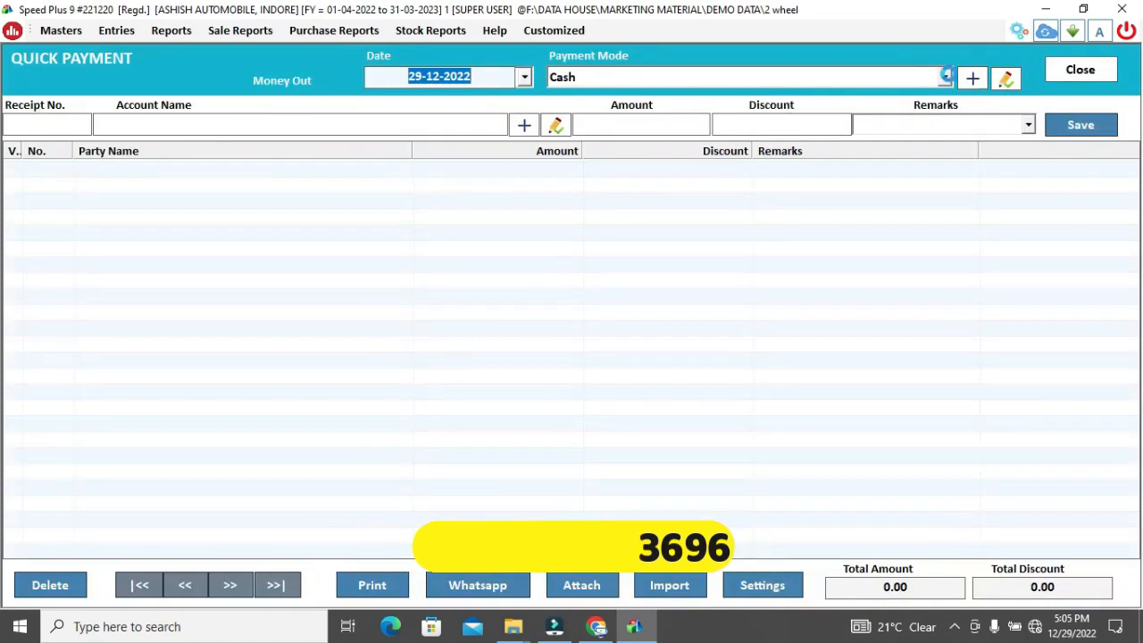
{"action": "left_click", "coordinate": [1082, 72]}
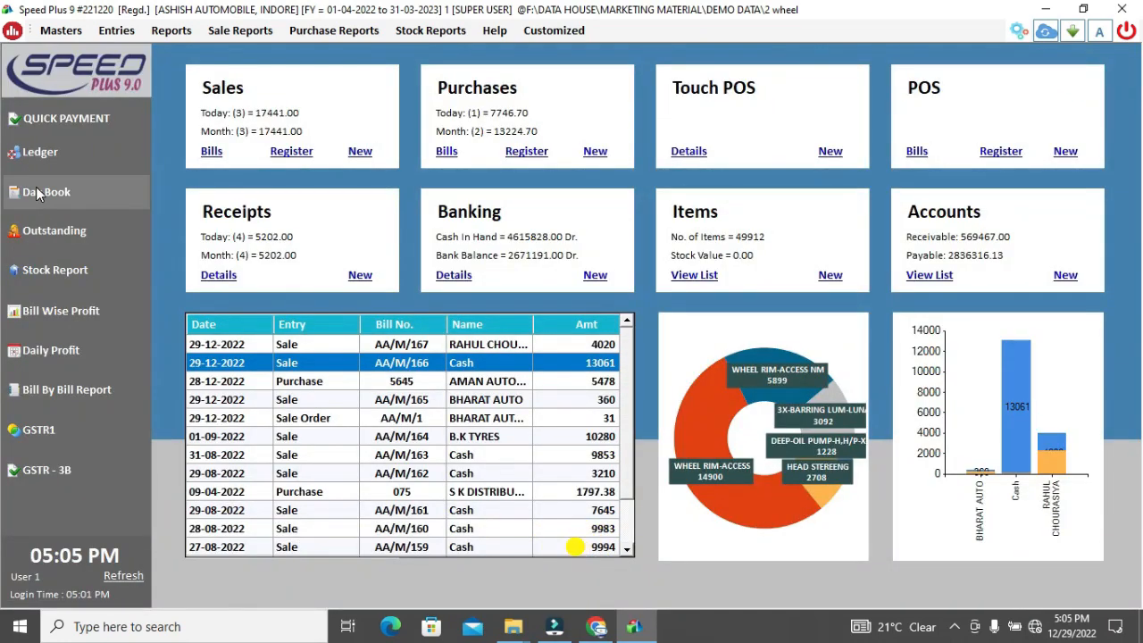
{"action": "left_click", "coordinate": [56, 227]}
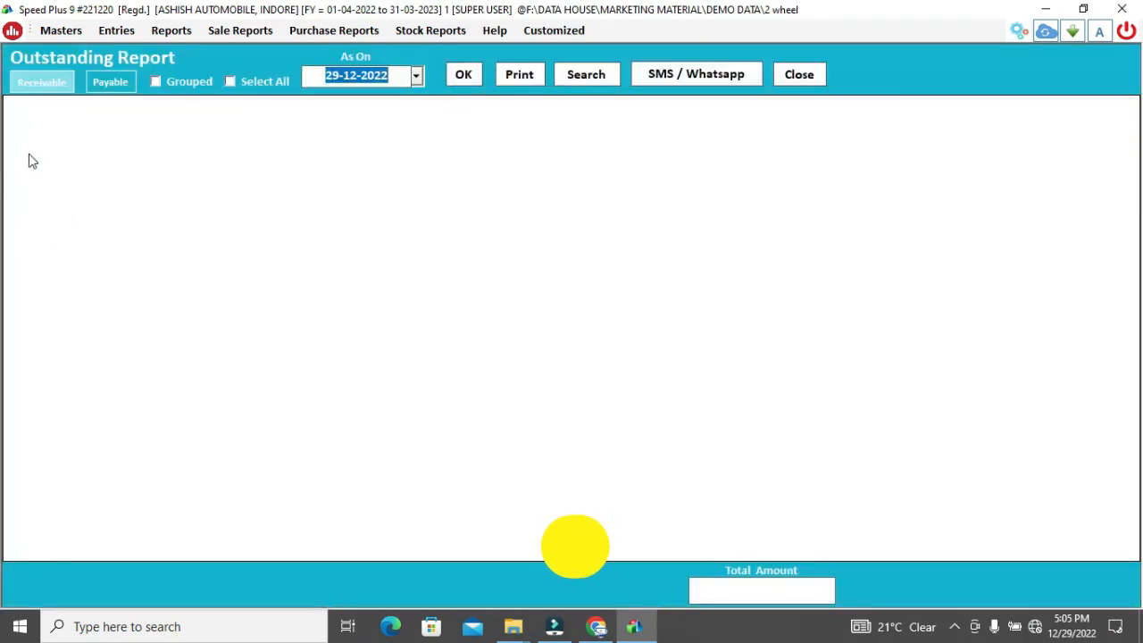
{"action": "left_click", "coordinate": [98, 85]}
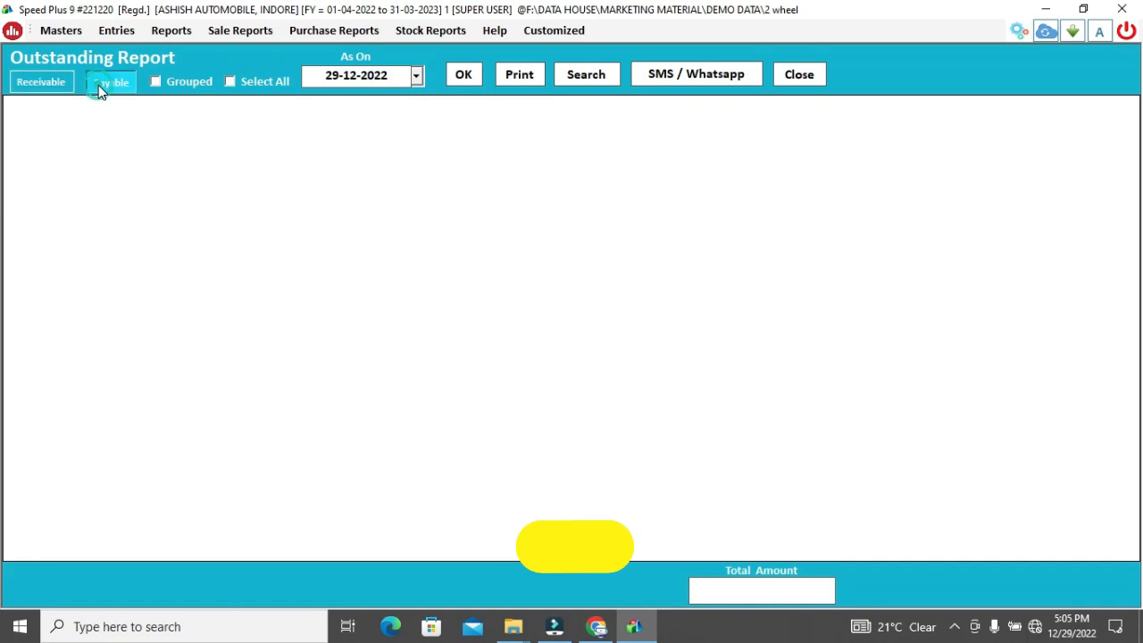
{"action": "left_click", "coordinate": [466, 75]}
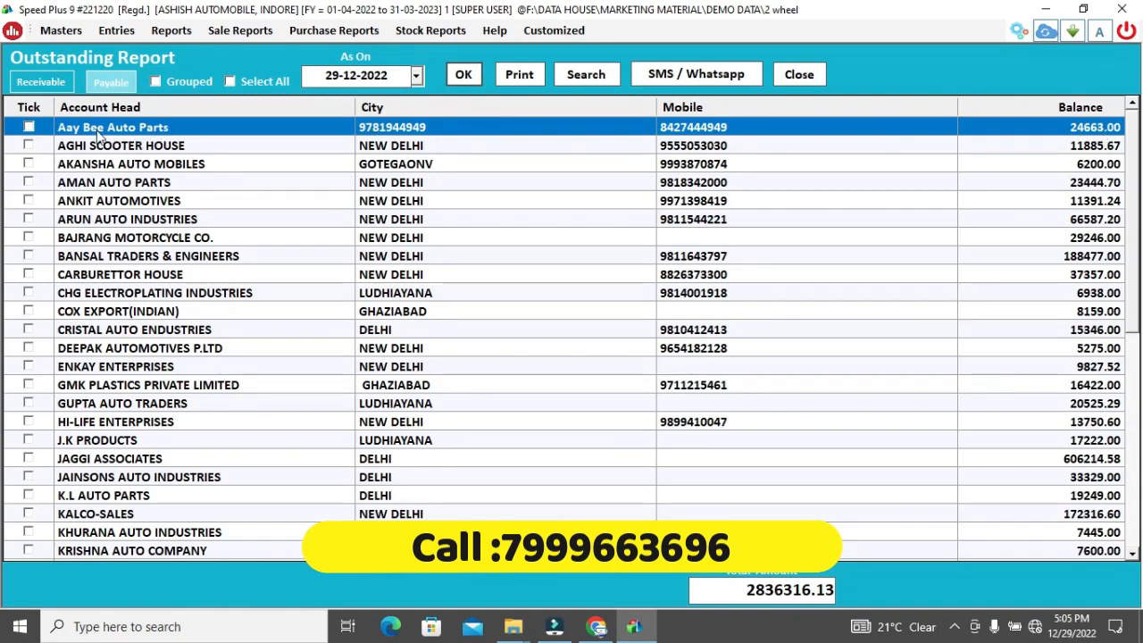
{"action": "left_click", "coordinate": [799, 75]}
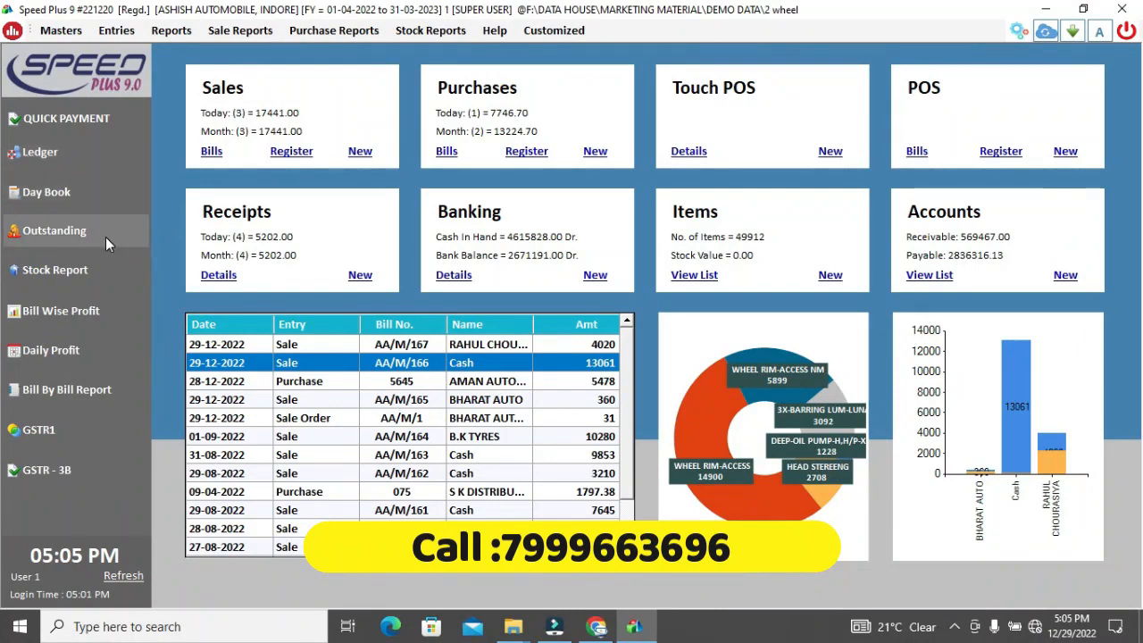
Record a quick cash payment of 4663 to Aay Bee Auto Parts dated 29-12-2022 with the remark BILL NO1.
{"action": "left_click", "coordinate": [73, 118]}
{"action": "key", "text": "Return"}
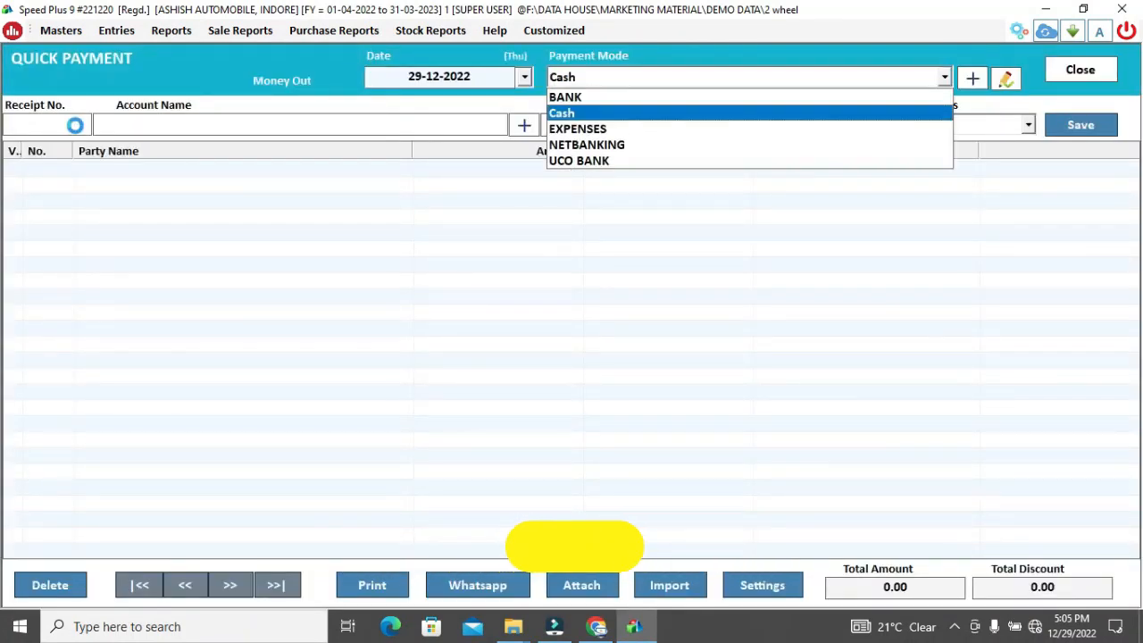
{"action": "key", "text": "Return"}
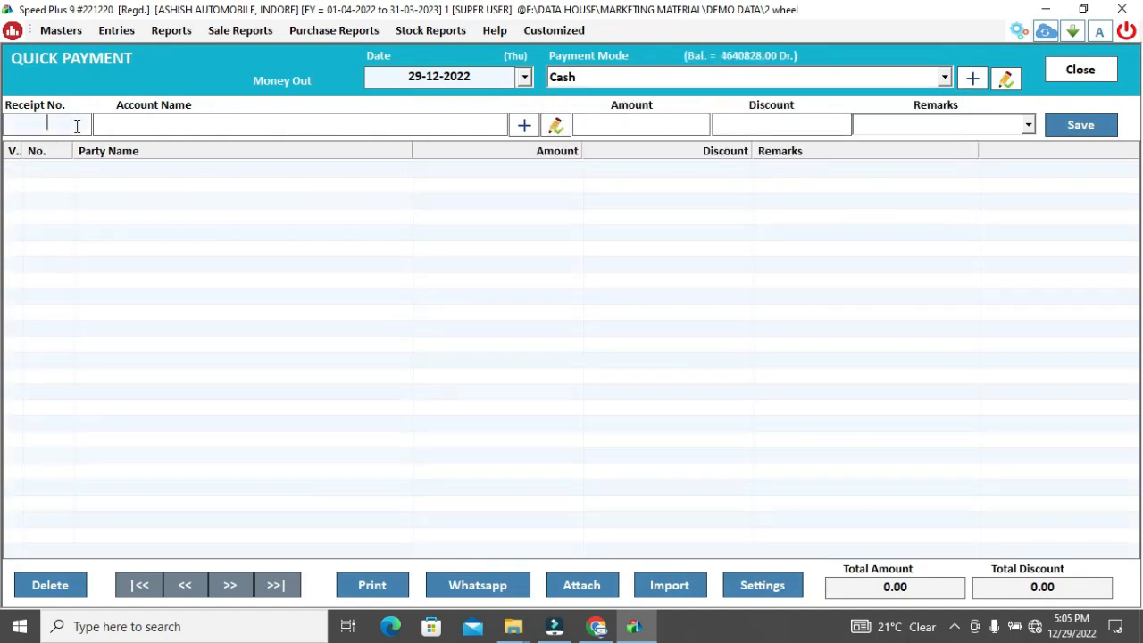
{"action": "key", "text": "Return"}
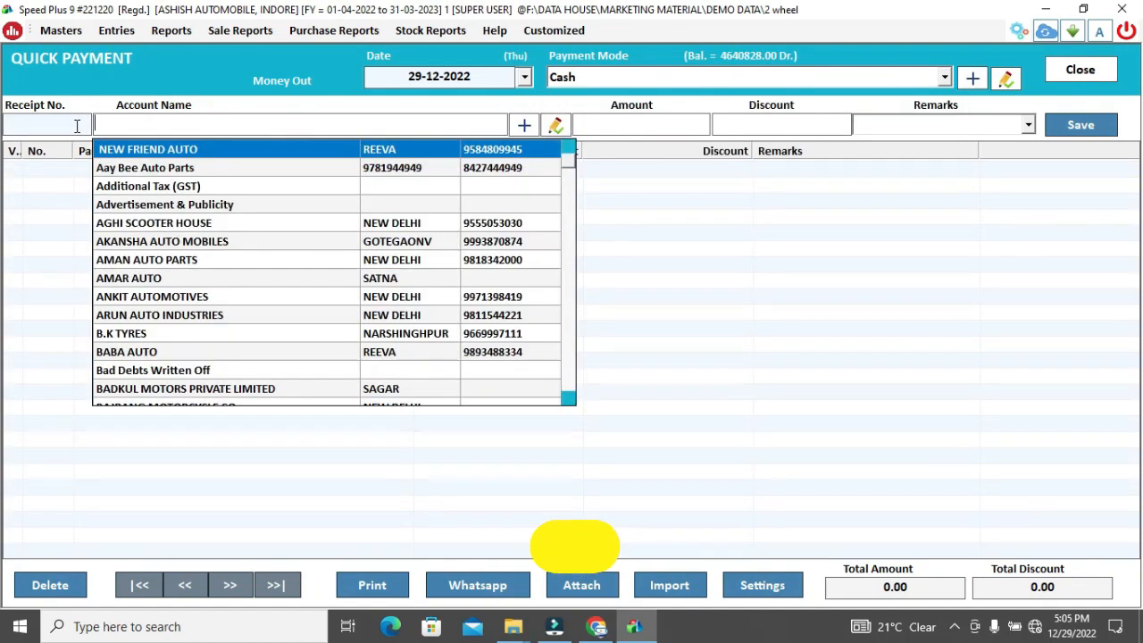
{"action": "type", "text": "A"}
{"action": "key", "text": "Return"}
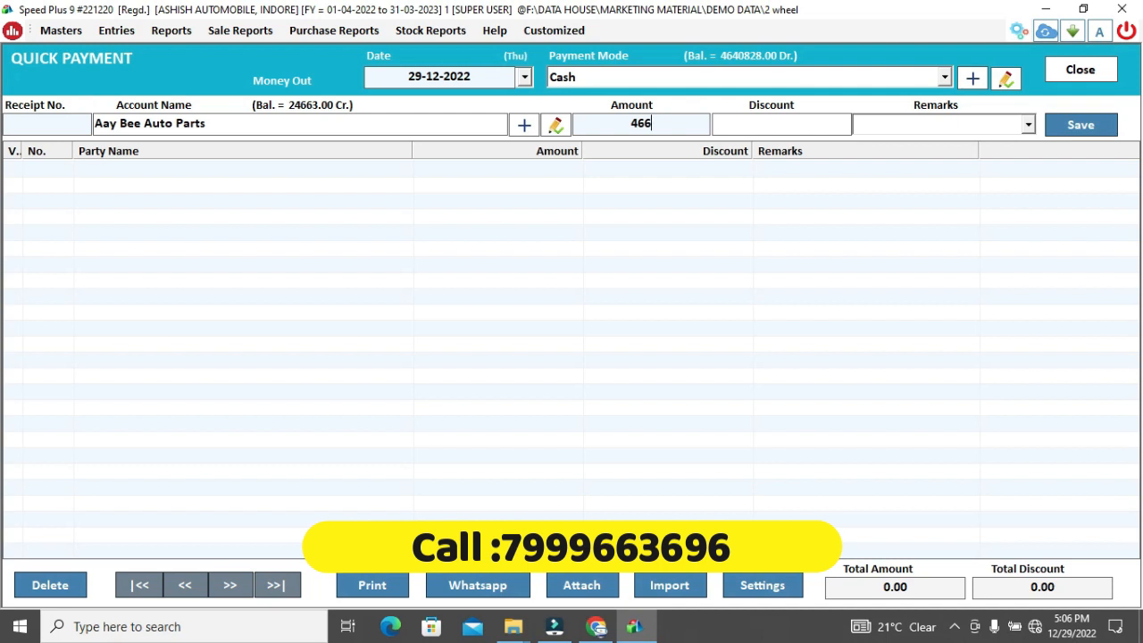
{"action": "key", "text": "Return"}
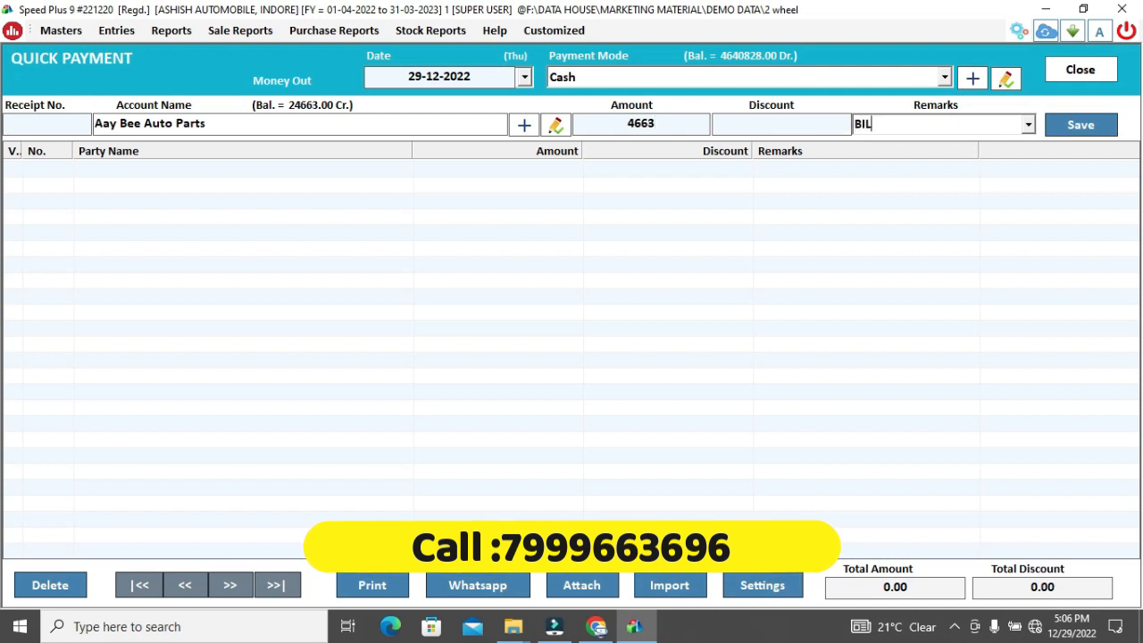
{"action": "type", "text": "BILL 1"}
{"action": "key", "text": "Return"}
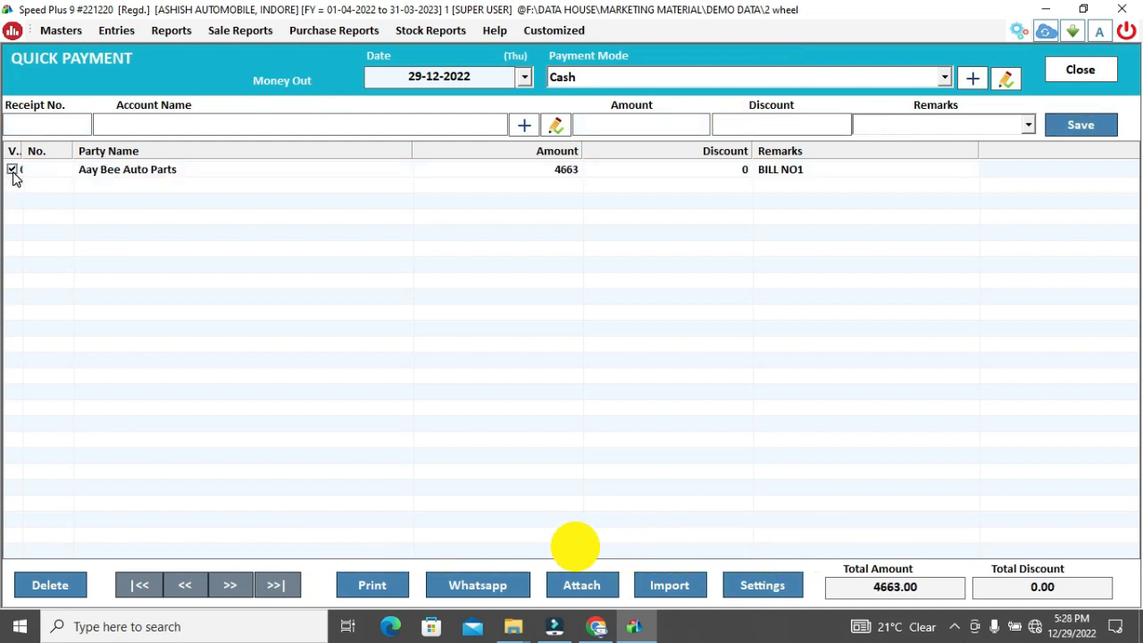
Preview the Payment Voucher printout for the Aay Bee Auto Parts payment and return to the dashboard.
{"action": "left_click", "coordinate": [372, 585]}
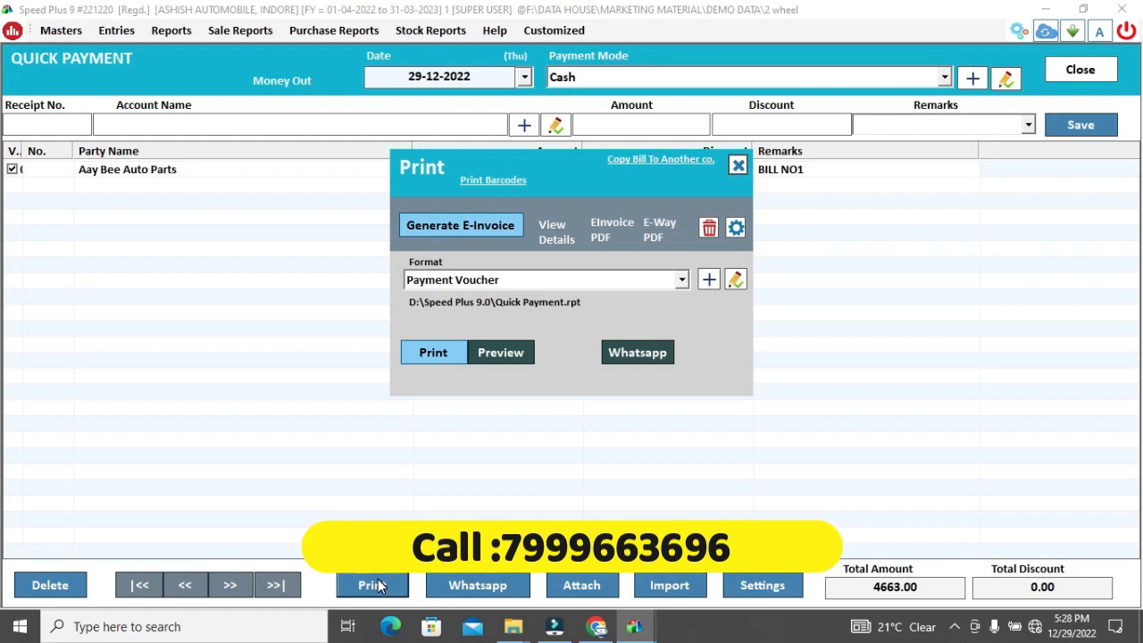
{"action": "left_click", "coordinate": [501, 353]}
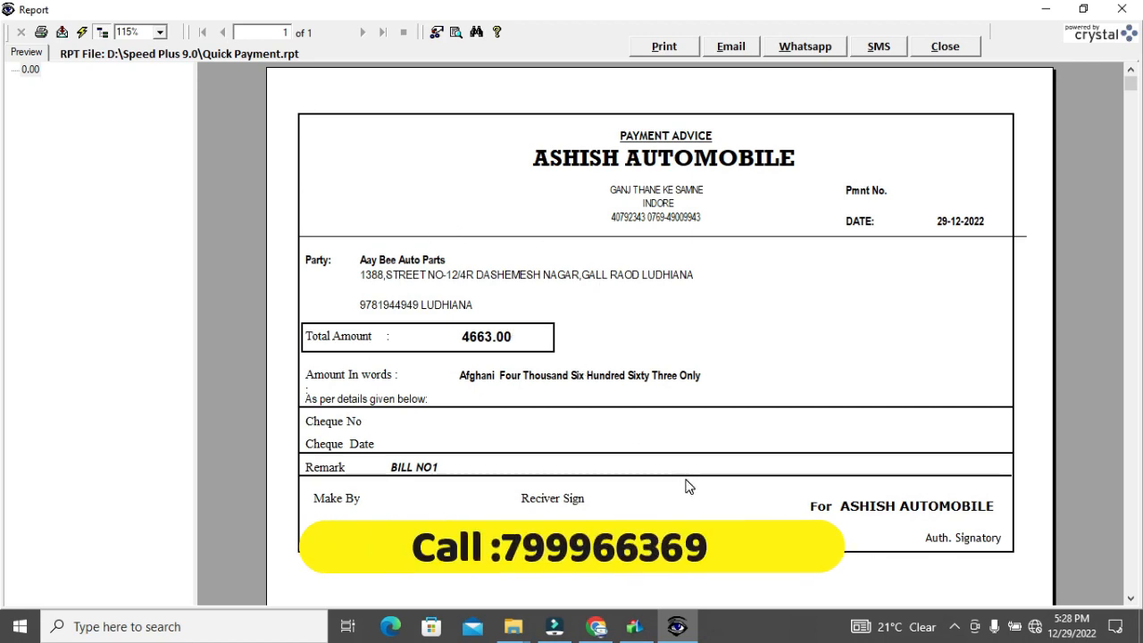
{"action": "left_click", "coordinate": [969, 47]}
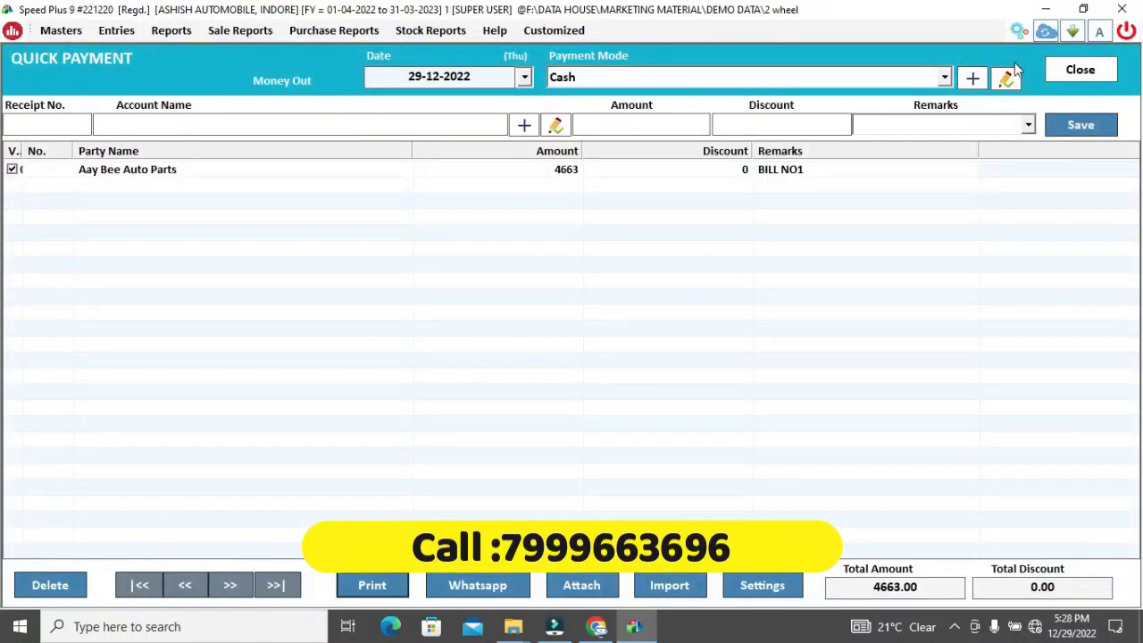
{"action": "left_click", "coordinate": [1076, 70]}
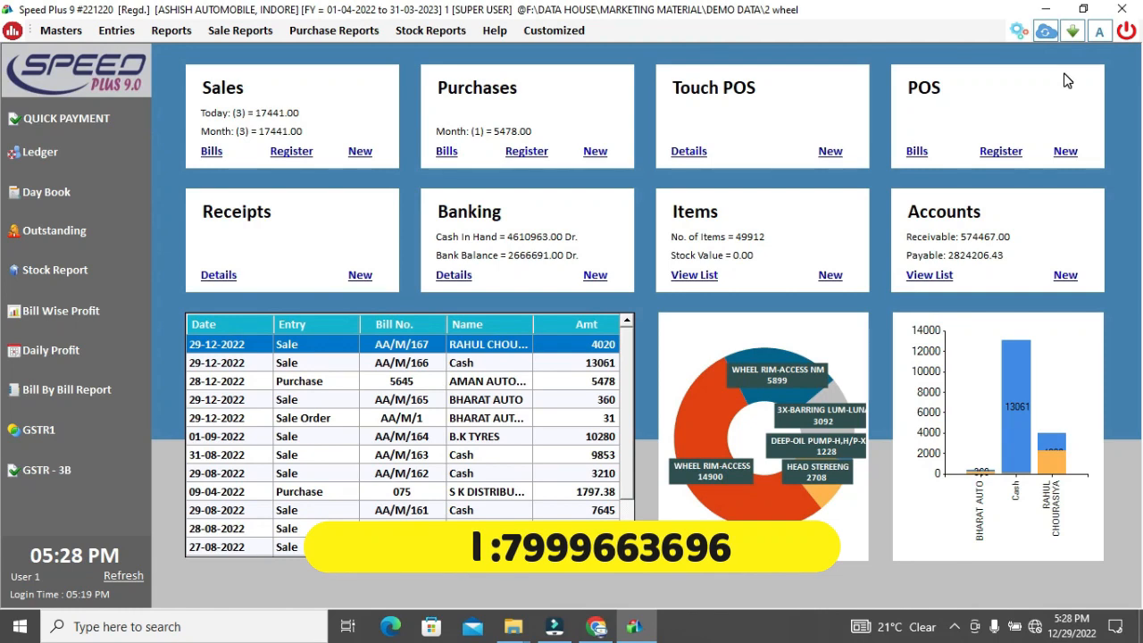
Show the Aay Bee Auto Parts ledger from 01-04-2022 to 29-12-2022.
{"action": "left_click", "coordinate": [45, 152]}
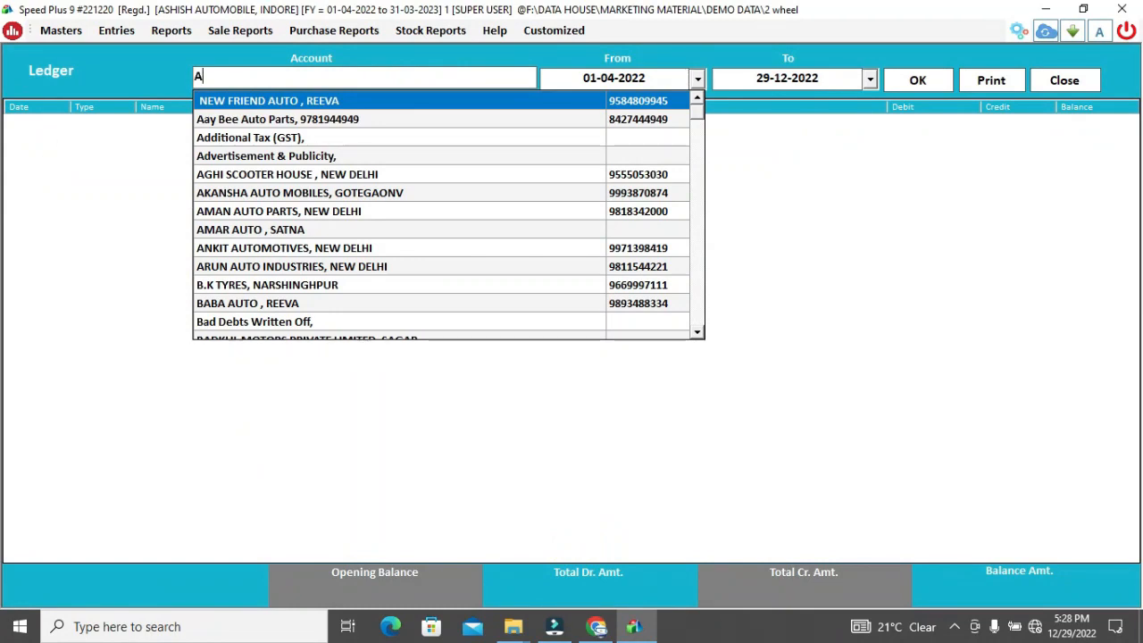
{"action": "type", "text": "A"}
{"action": "key", "text": "Return"}
{"action": "key", "text": "Return"}
{"action": "key", "text": "Return"}
{"action": "key", "text": "Return"}
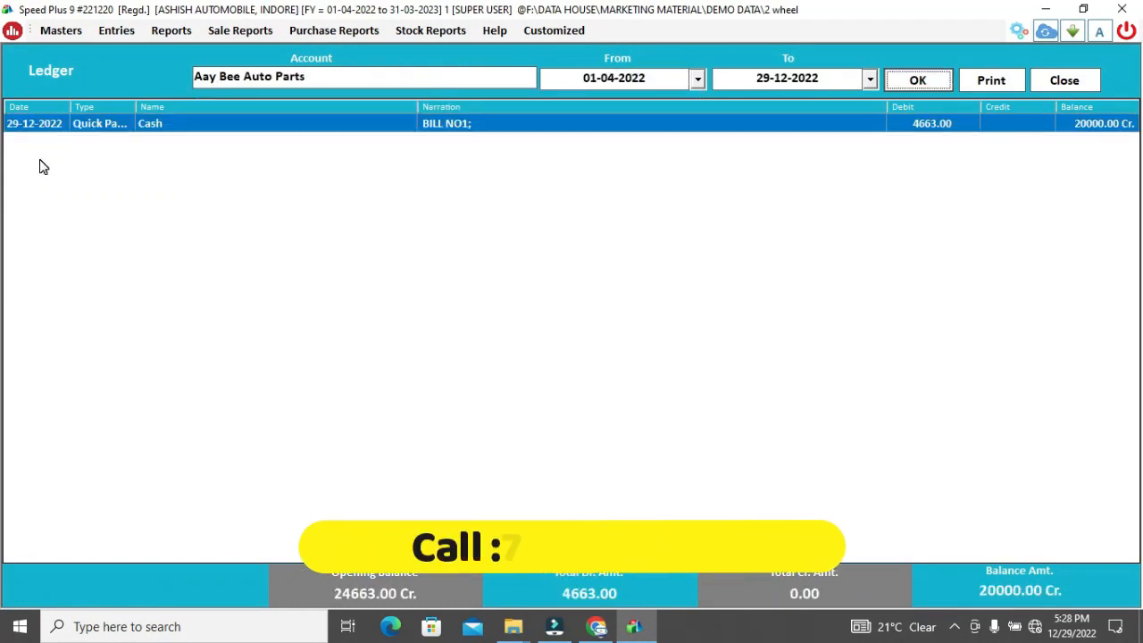
Preview the ledger printout, check the debit amount and closing balance, and return to the dashboard.
{"action": "left_click", "coordinate": [993, 85]}
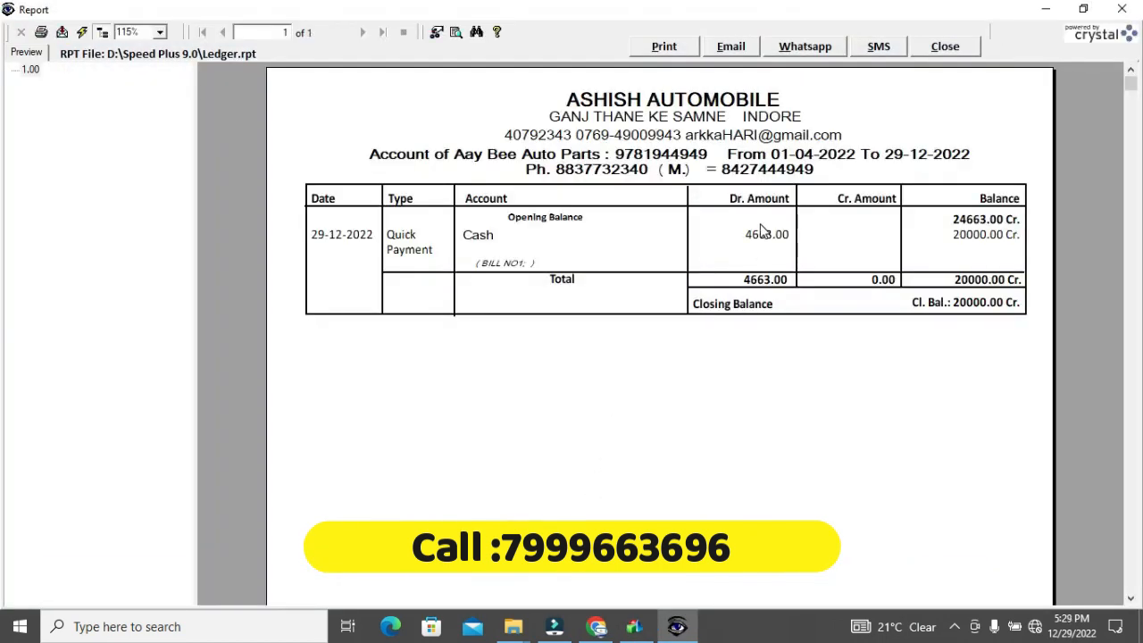
{"action": "left_click", "coordinate": [764, 234]}
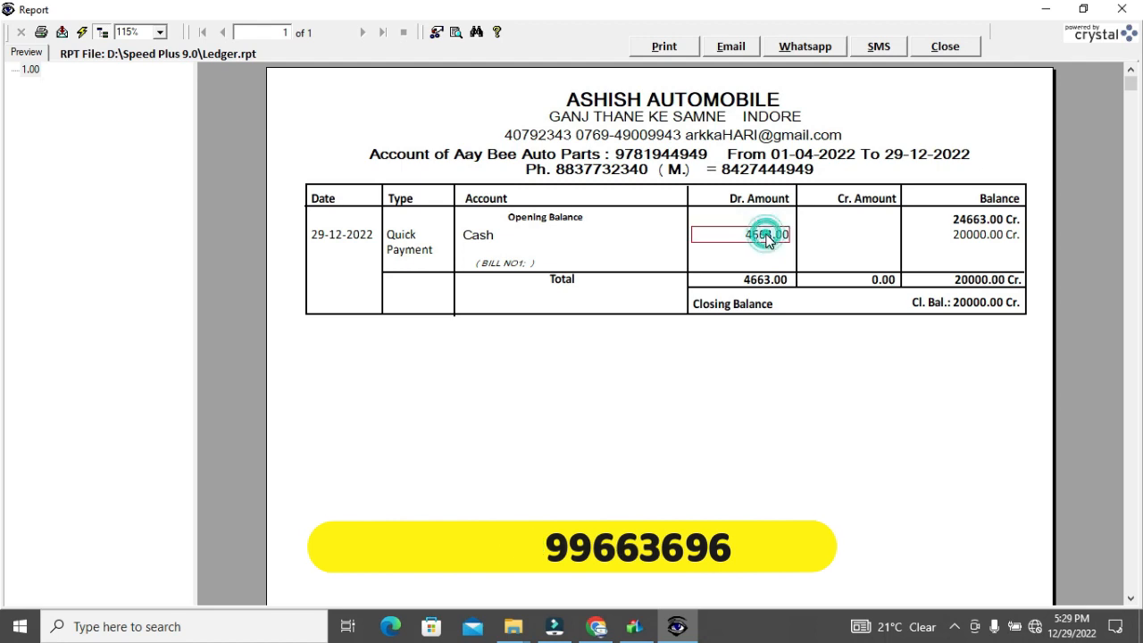
{"action": "left_click", "coordinate": [977, 308]}
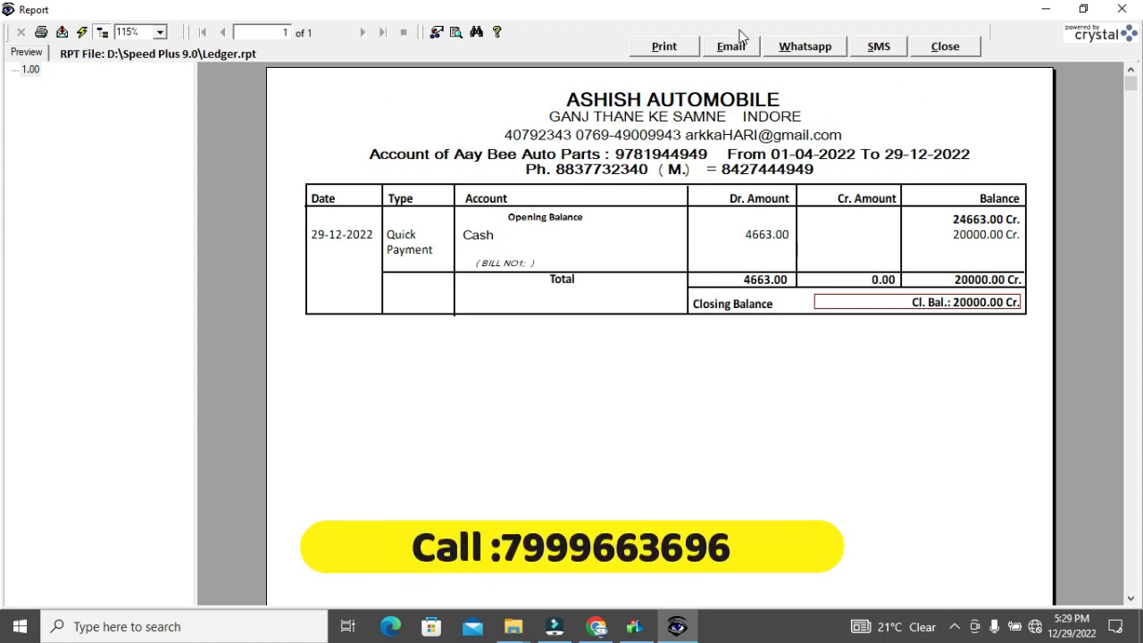
{"action": "left_click", "coordinate": [971, 48]}
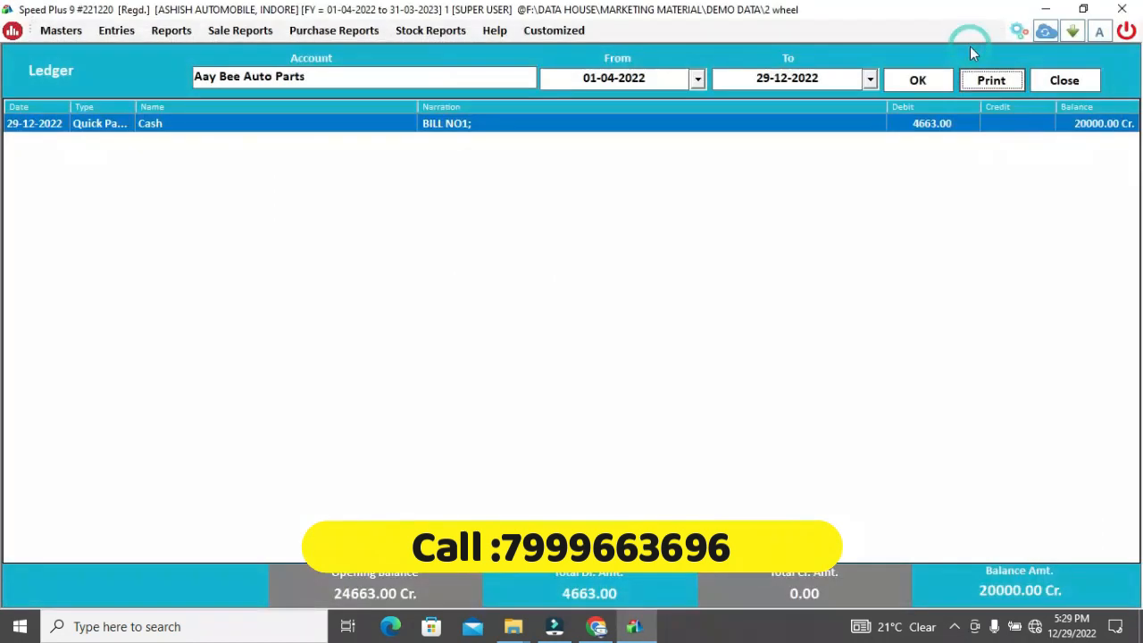
{"action": "left_click", "coordinate": [1056, 83]}
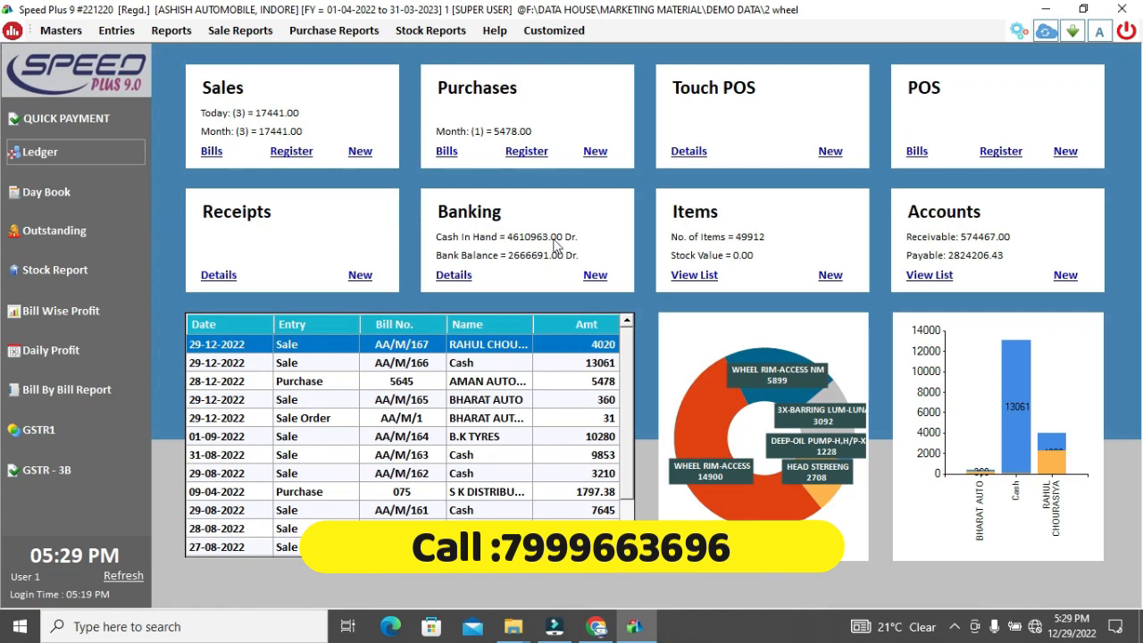
Start a new bank entry dated 29-12-2022 with SBI BANK as the bank.
{"action": "left_click", "coordinate": [604, 278]}
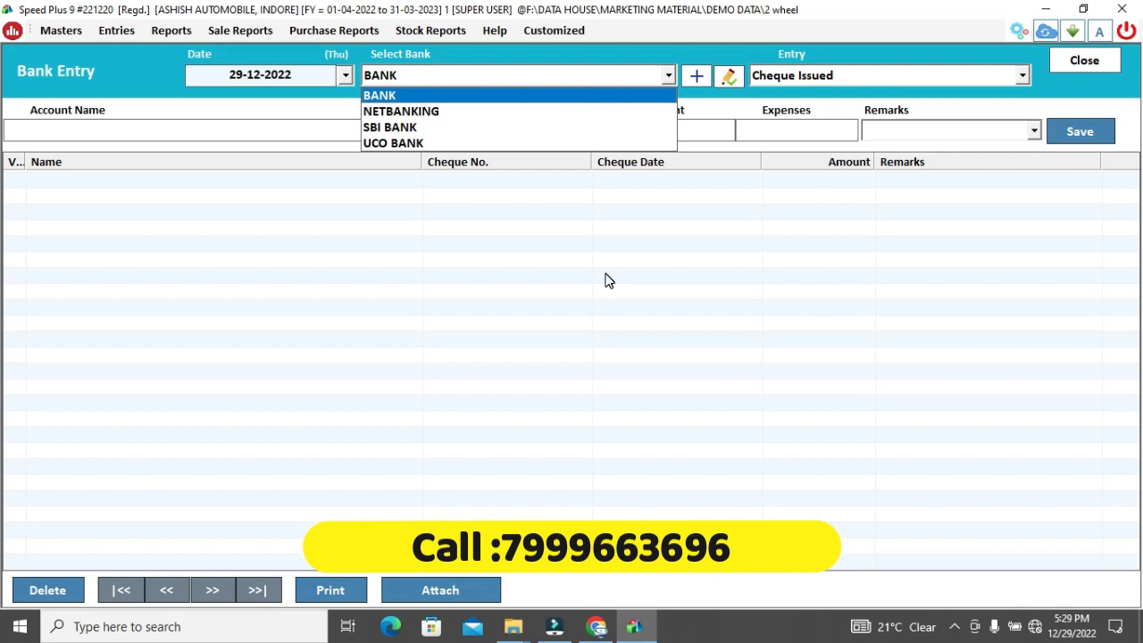
{"action": "key", "text": "Down"}
{"action": "key", "text": "Down"}
{"action": "key", "text": "Return"}
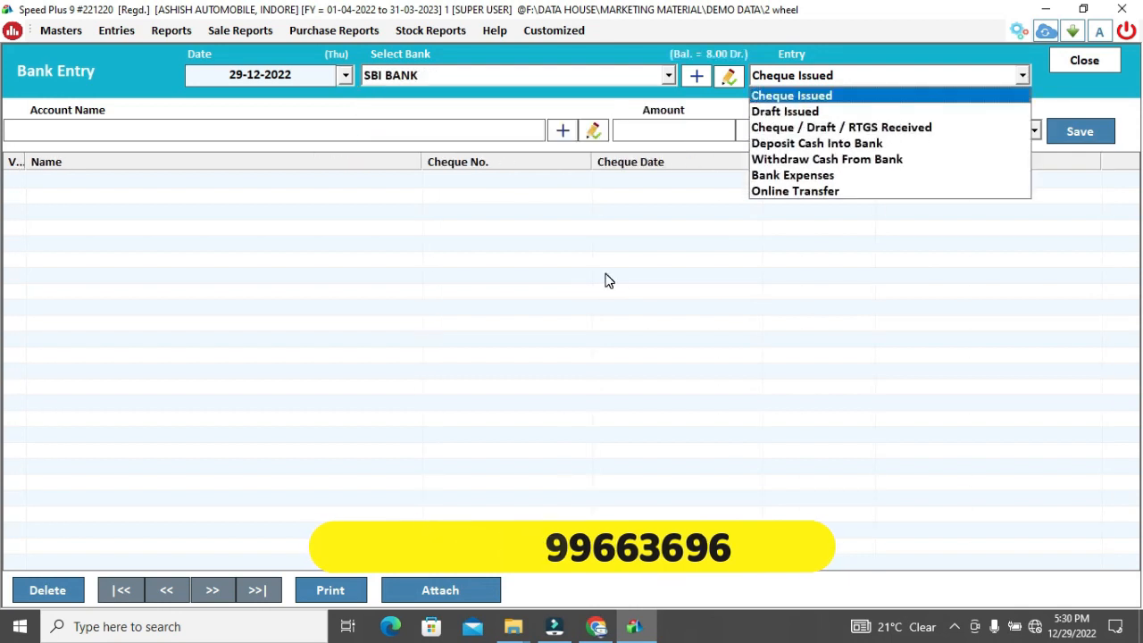
Look through the bank entry types, choose Online Transfer, and select Aay Bee Auto Parts as the account.
{"action": "key", "text": "Down"}
{"action": "key", "text": "Down"}
{"action": "key", "text": "Down"}
{"action": "key", "text": "Down"}
{"action": "key", "text": "Down"}
{"action": "key", "text": "Down"}
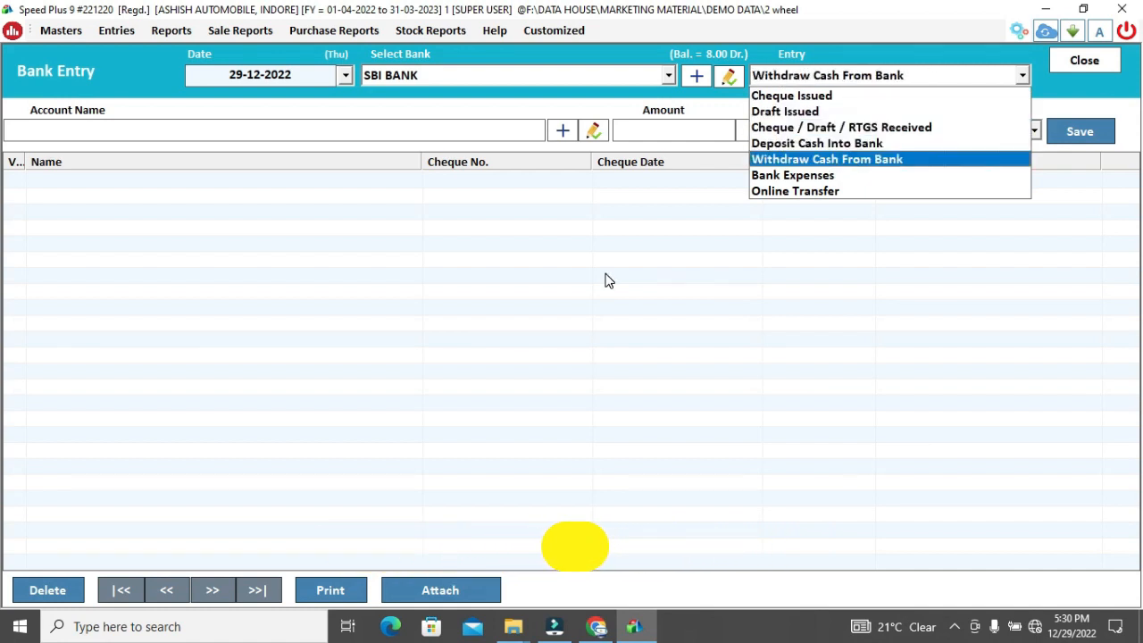
{"action": "key", "text": "Up"}
{"action": "key", "text": "Up"}
{"action": "key", "text": "Up"}
{"action": "key", "text": "Up"}
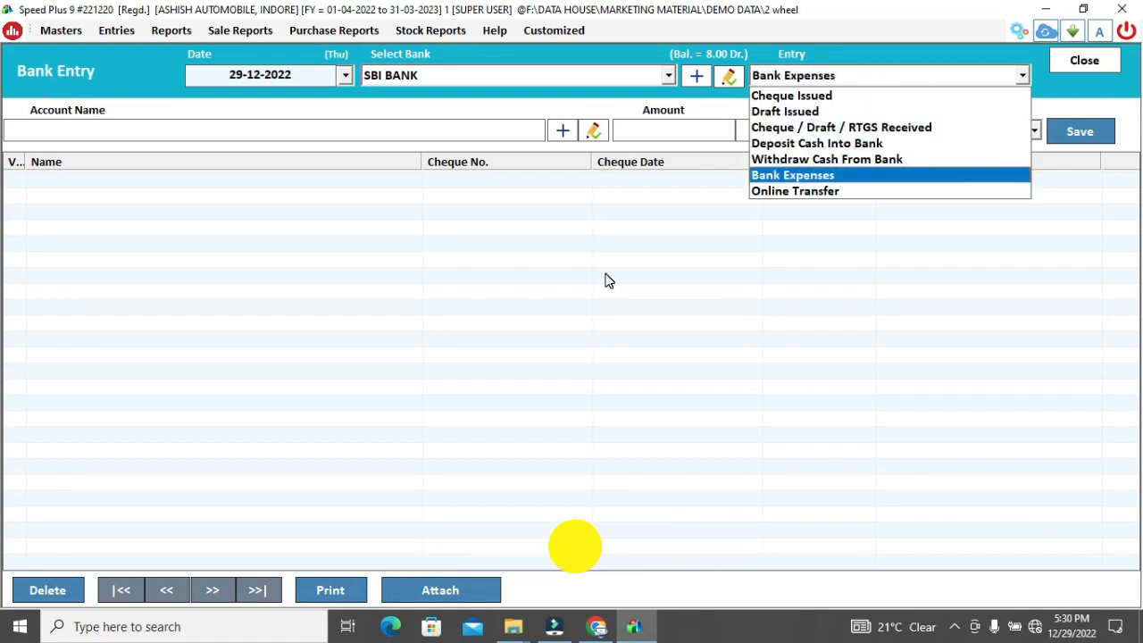
{"action": "key", "text": "Down"}
{"action": "key", "text": "Down"}
{"action": "key", "text": "Down"}
{"action": "key", "text": "Down"}
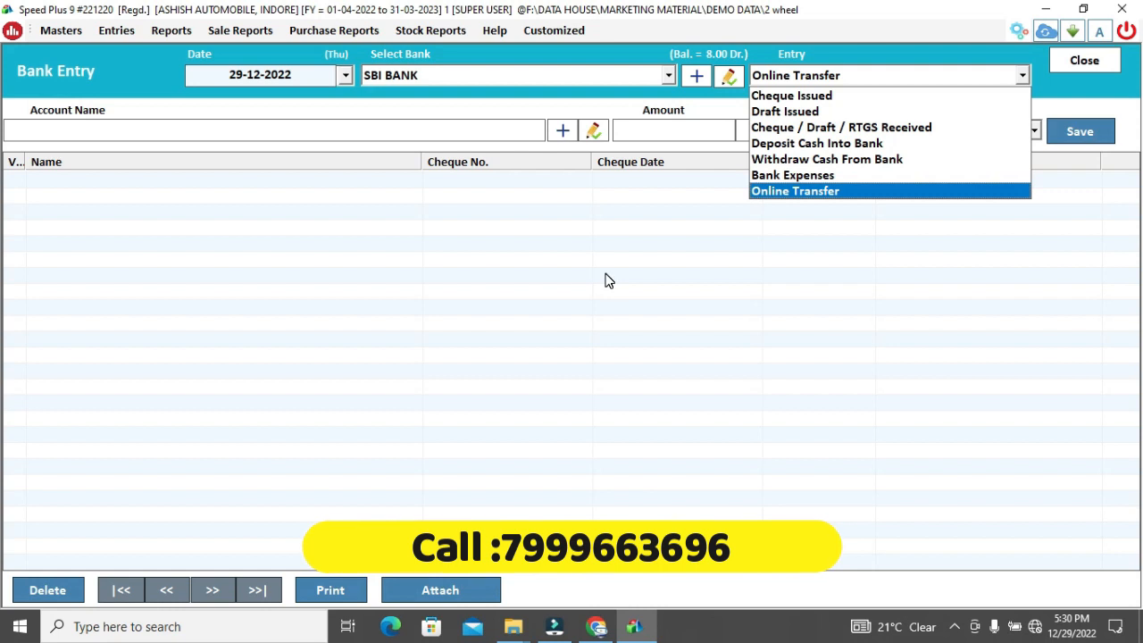
{"action": "key", "text": "Return"}
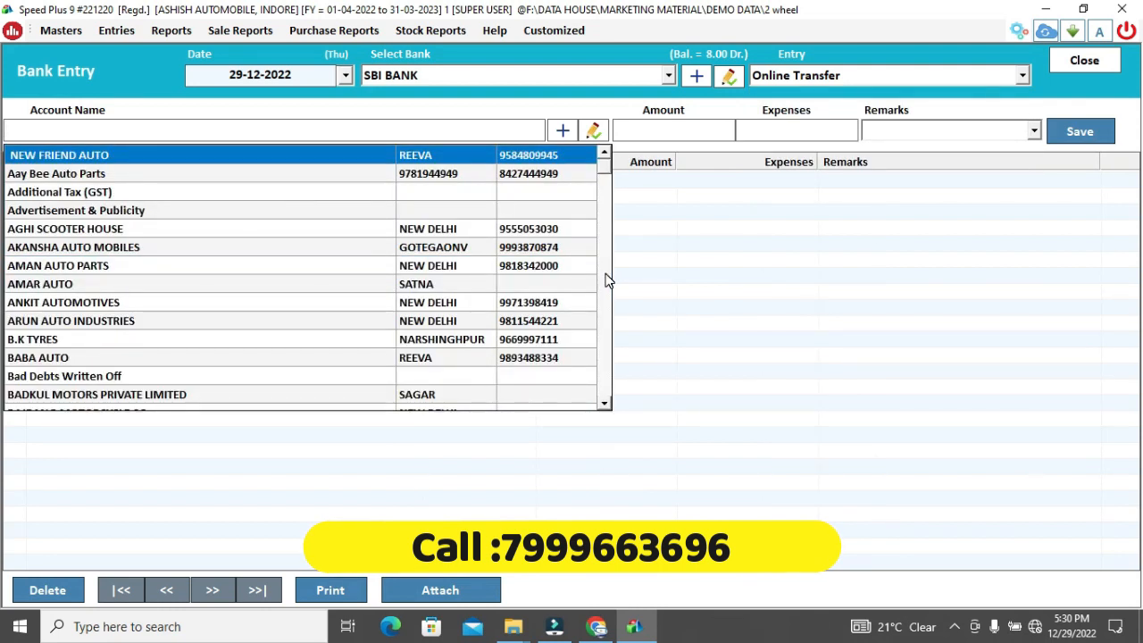
{"action": "key", "text": "Down"}
{"action": "key", "text": "Return"}
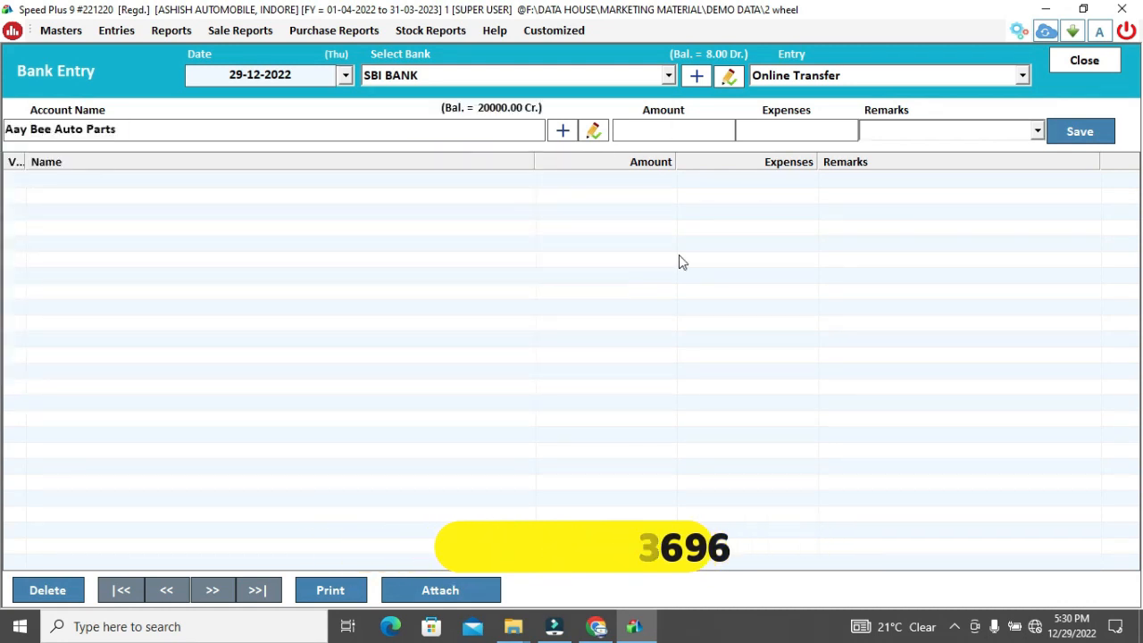
Change the bank entry type to Cheque / Draft / RTGS Received.
{"action": "left_click", "coordinate": [821, 73]}
{"action": "left_click", "coordinate": [820, 73]}
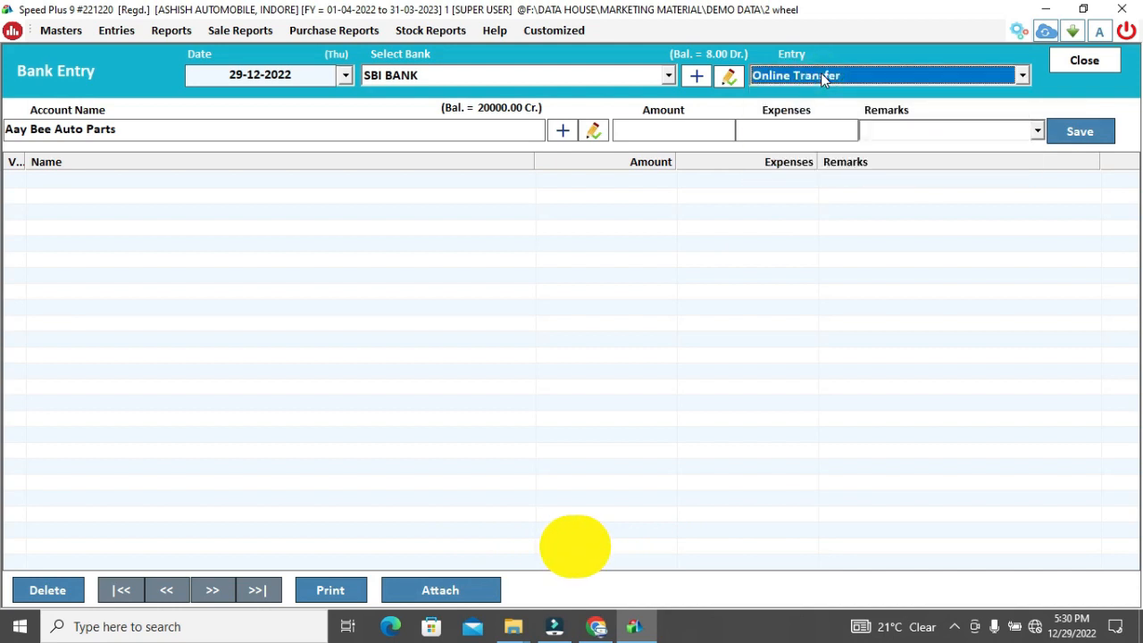
{"action": "left_click", "coordinate": [823, 77]}
{"action": "key", "text": "Up"}
{"action": "key", "text": "Up"}
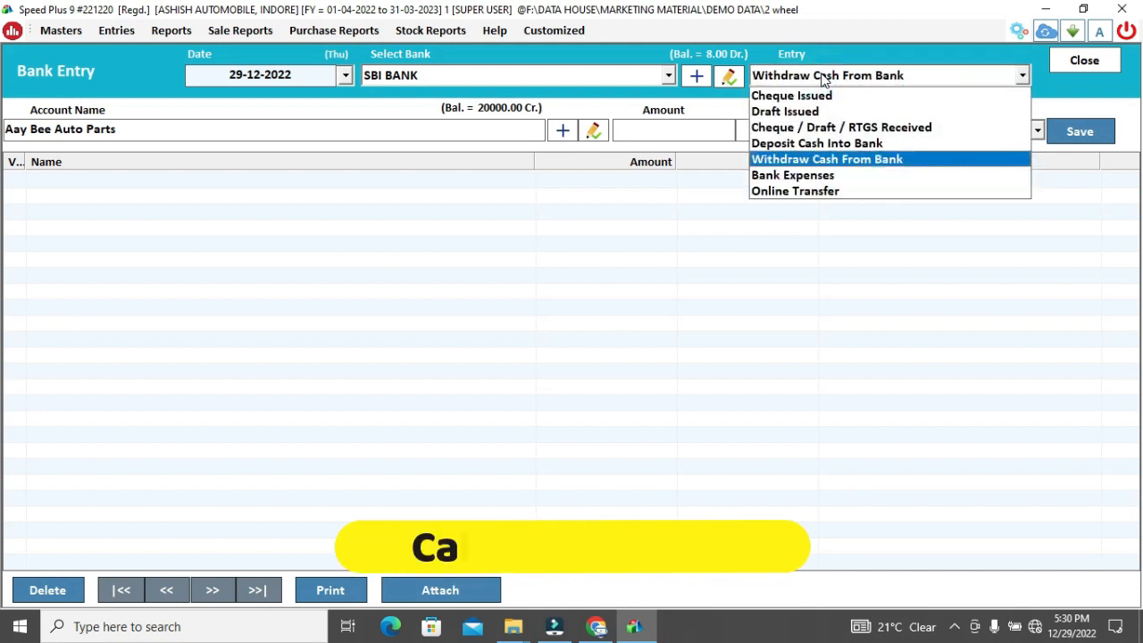
{"action": "key", "text": "Up"}
{"action": "key", "text": "Up"}
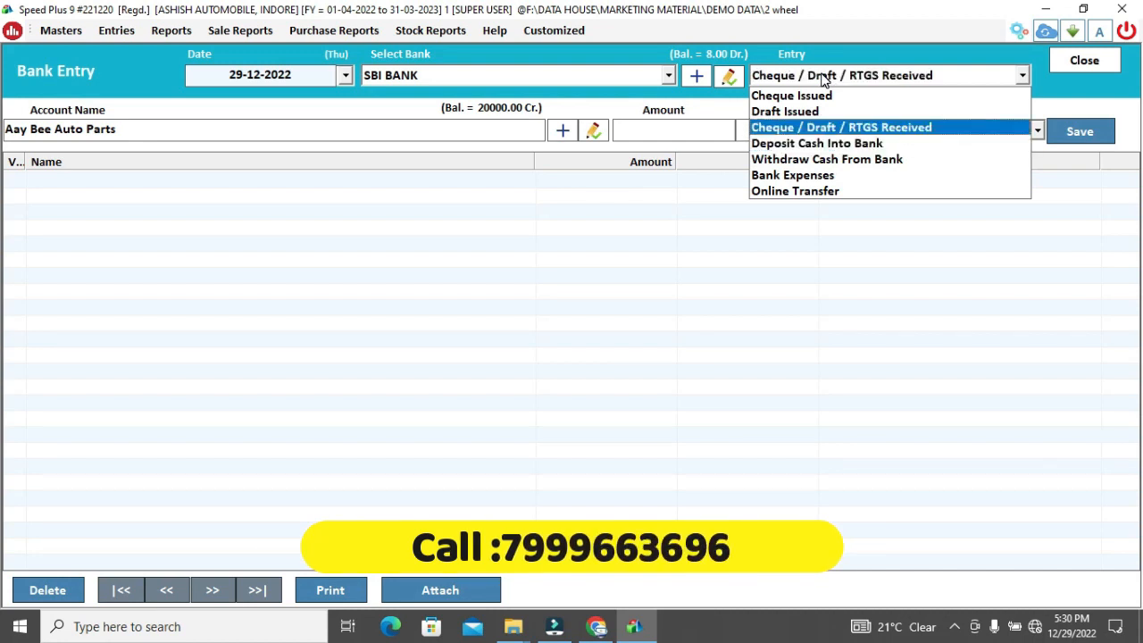
{"action": "key", "text": "Return"}
{"action": "left_click", "coordinate": [821, 74]}
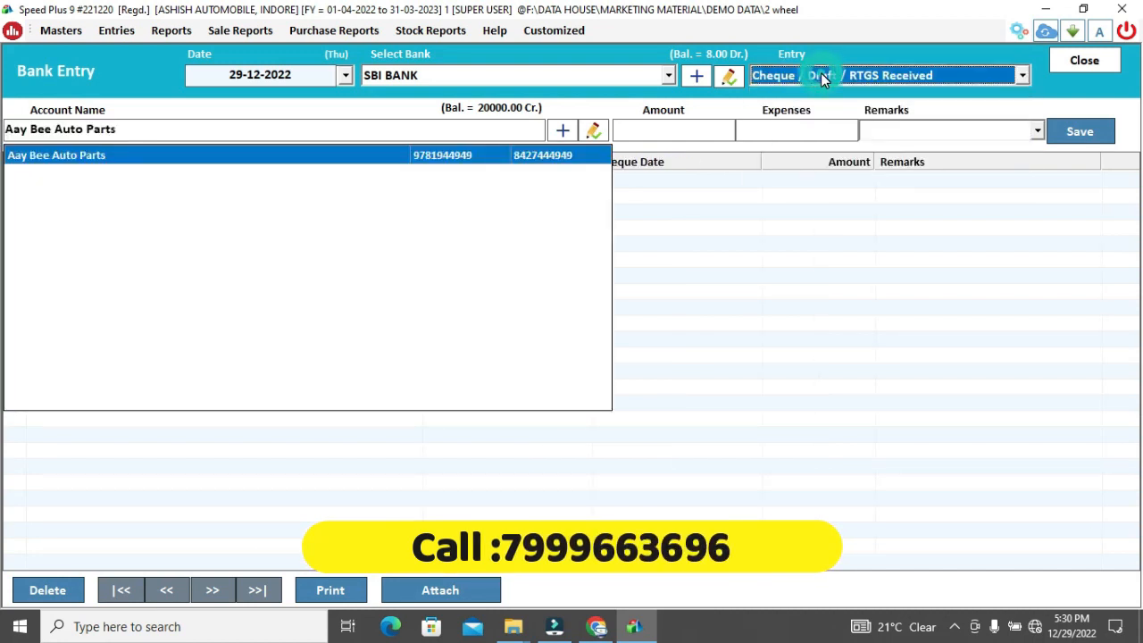
{"action": "key", "text": "Return"}
Clear the account name and select AKANSHA AUTO MOBILES for the bank entry.
{"action": "key", "text": "BackSpace"}
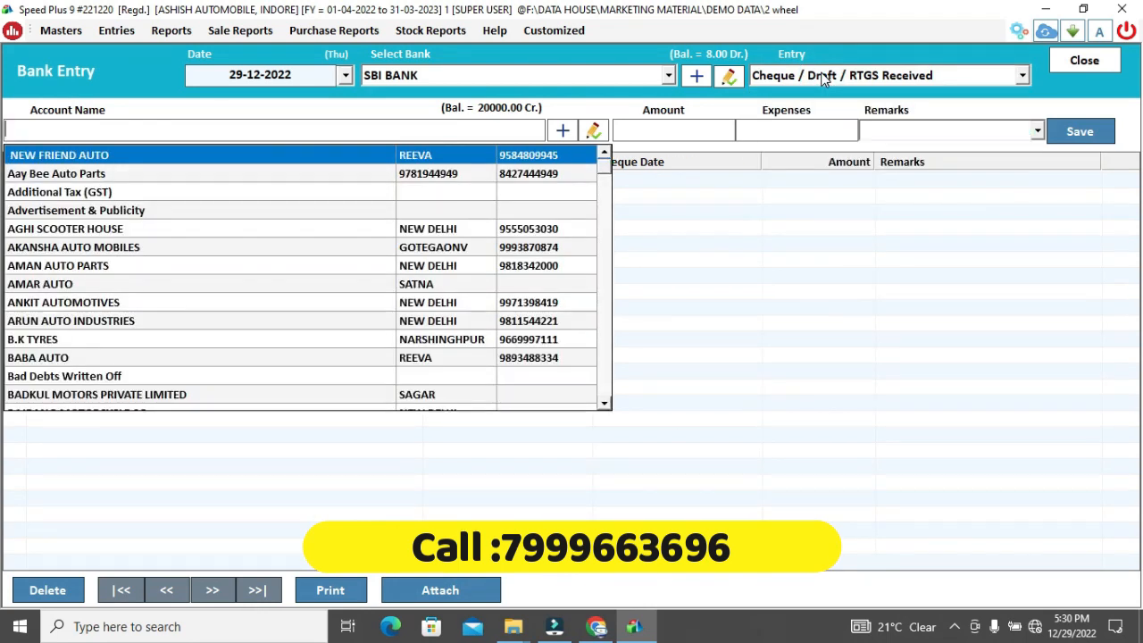
{"action": "key", "text": "Down"}
{"action": "key", "text": "Down"}
{"action": "key", "text": "Up"}
{"action": "key", "text": "Down"}
{"action": "key", "text": "Down"}
{"action": "key", "text": "Down"}
{"action": "key", "text": "Down"}
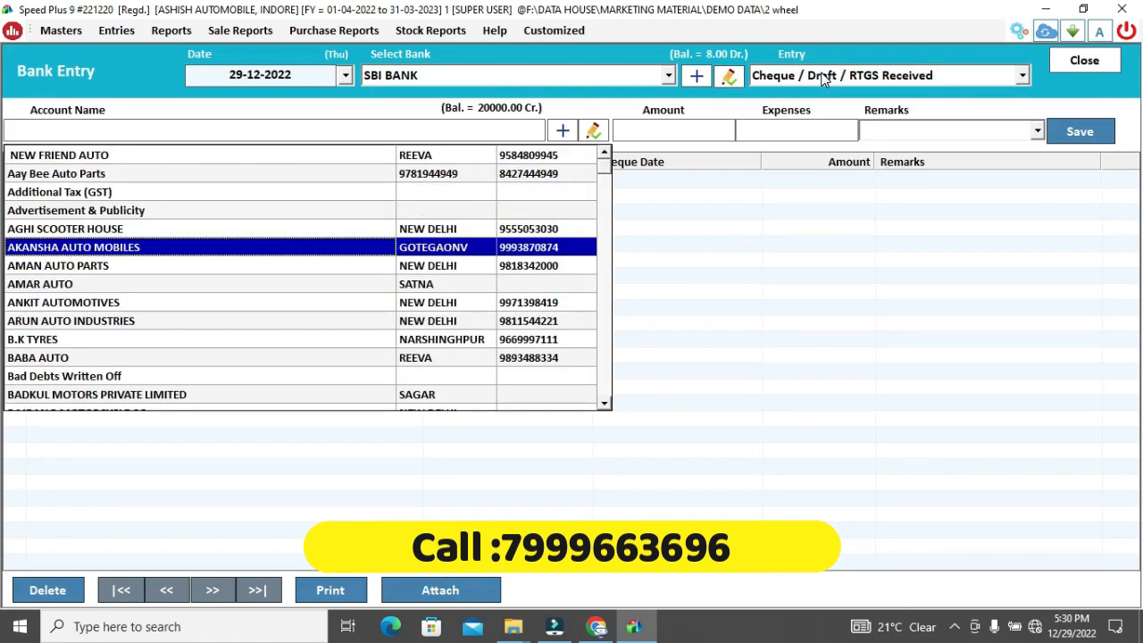
{"action": "key", "text": "Return"}
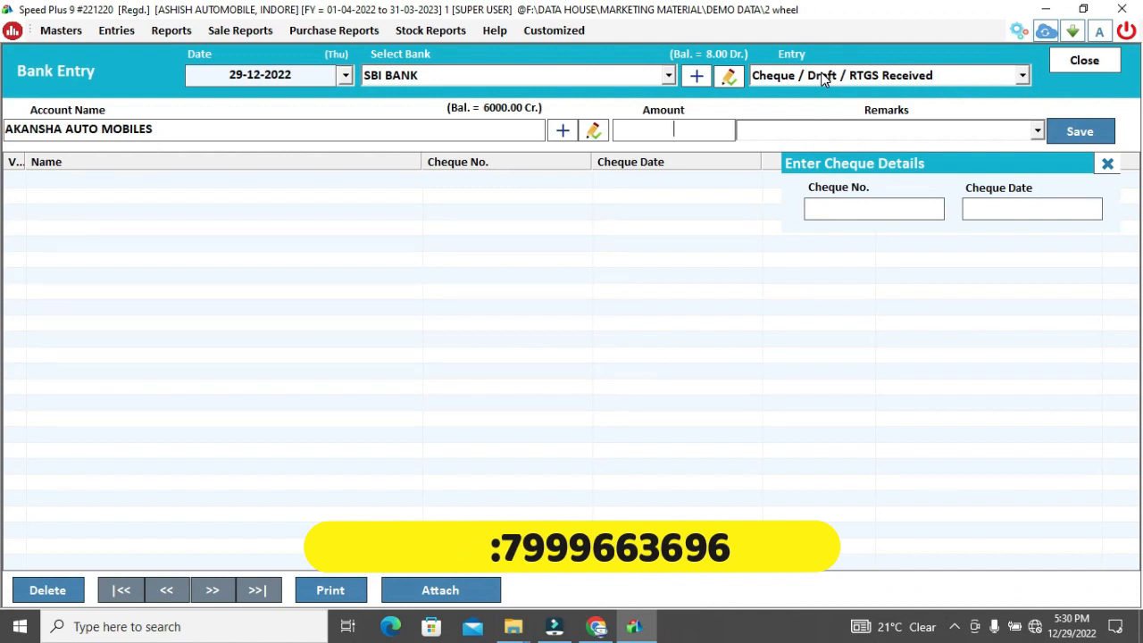
Change the bank entry type to Deposit Cash Into Bank.
{"action": "left_click", "coordinate": [1023, 76]}
{"action": "left_click", "coordinate": [811, 77]}
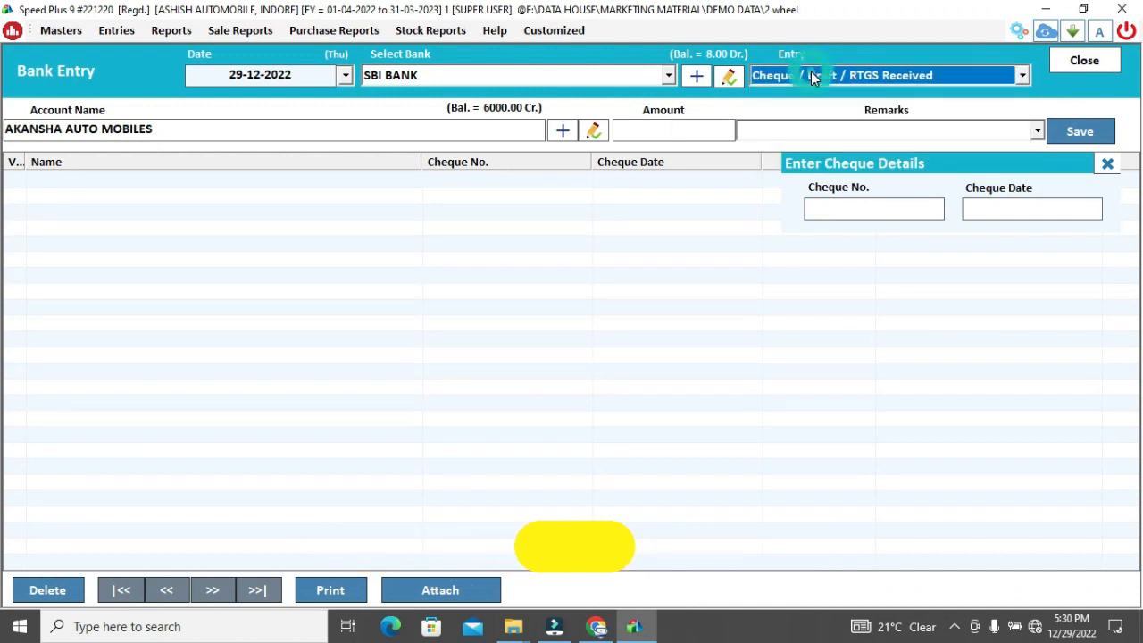
{"action": "left_click", "coordinate": [812, 77]}
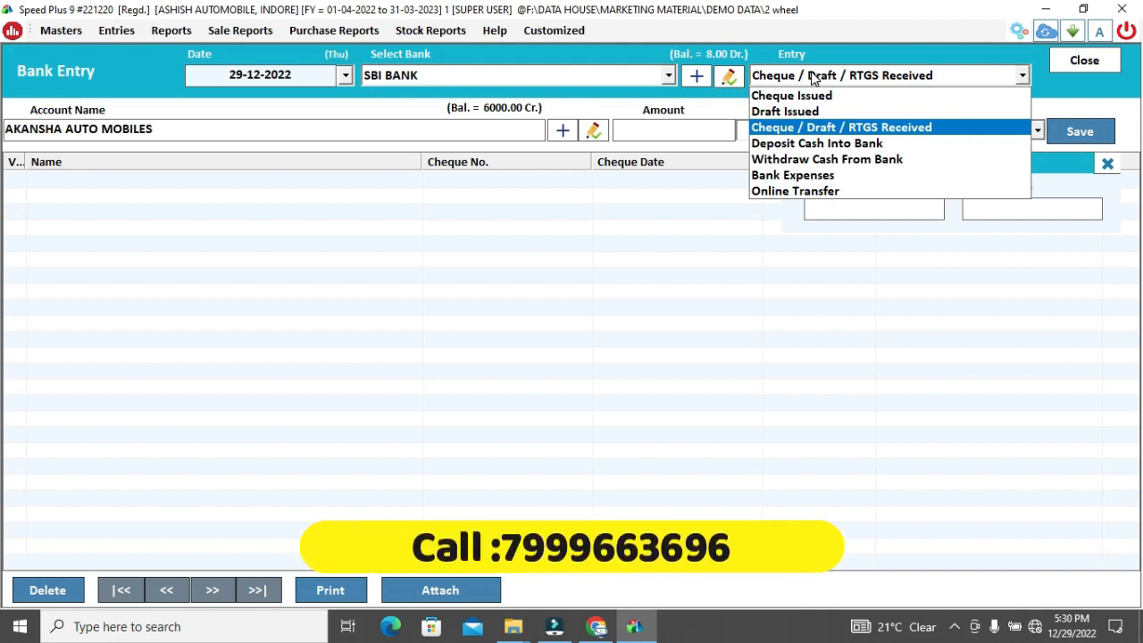
{"action": "key", "text": "Down"}
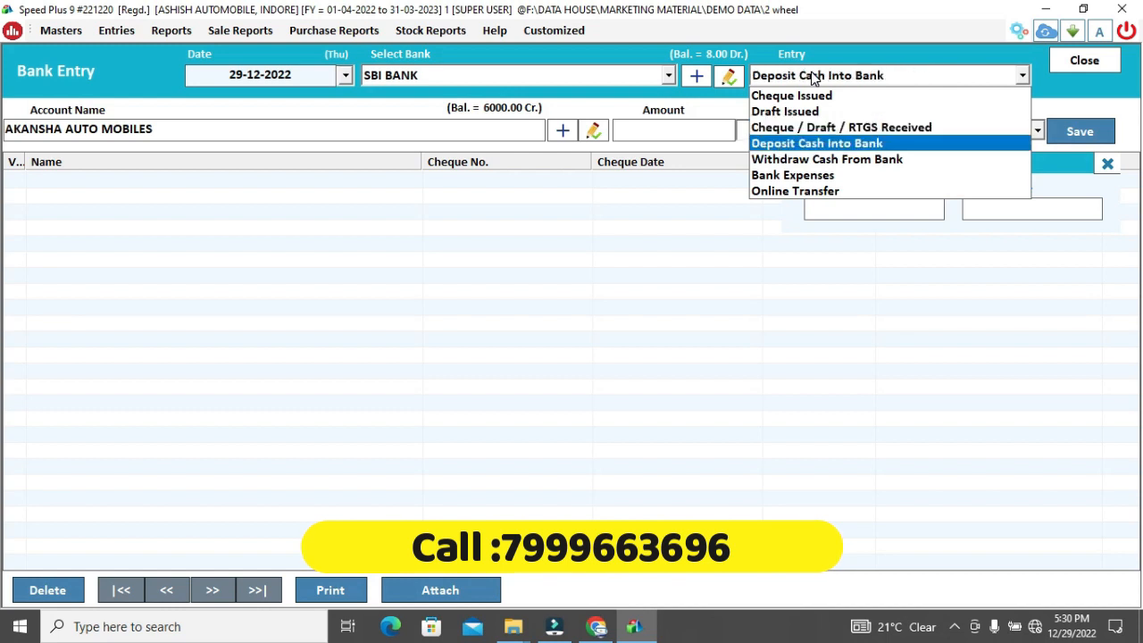
{"action": "key", "text": "Return"}
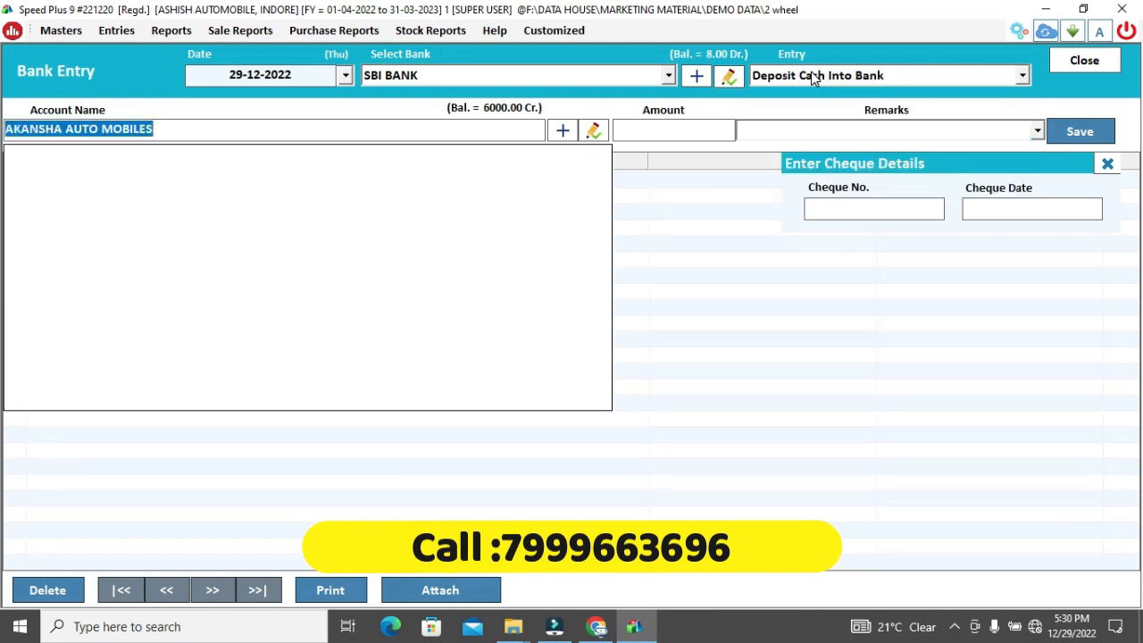
Select Cash as the deposit's account, and change the bank entry type to Withdraw Cash From Bank with Cash as the account.
{"action": "type", "text": "CAS"}
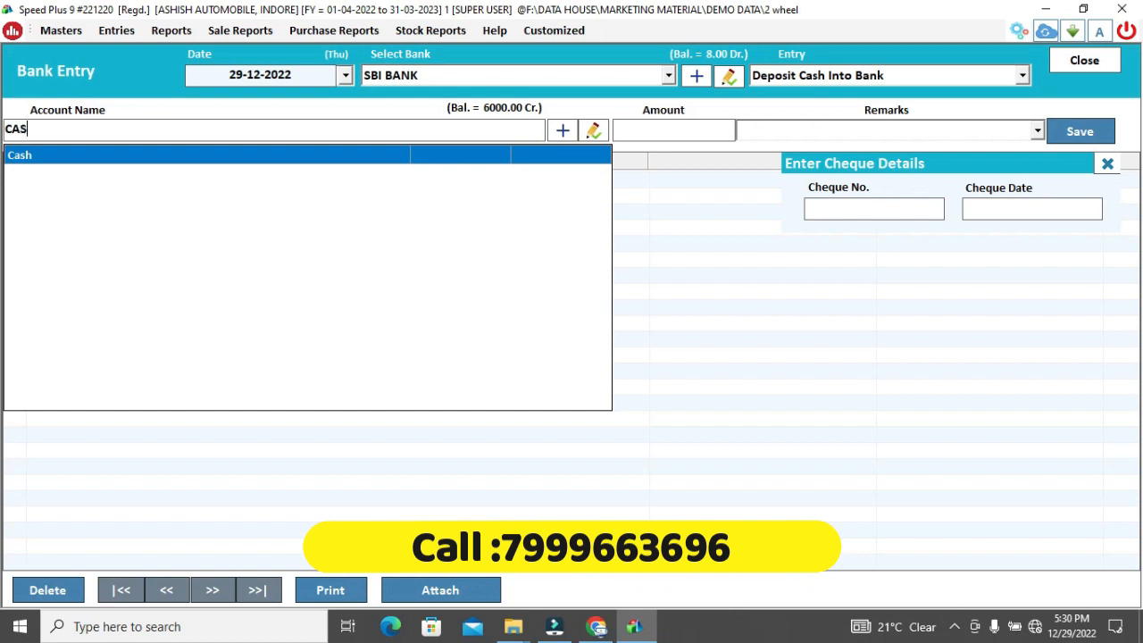
{"action": "key", "text": "Return"}
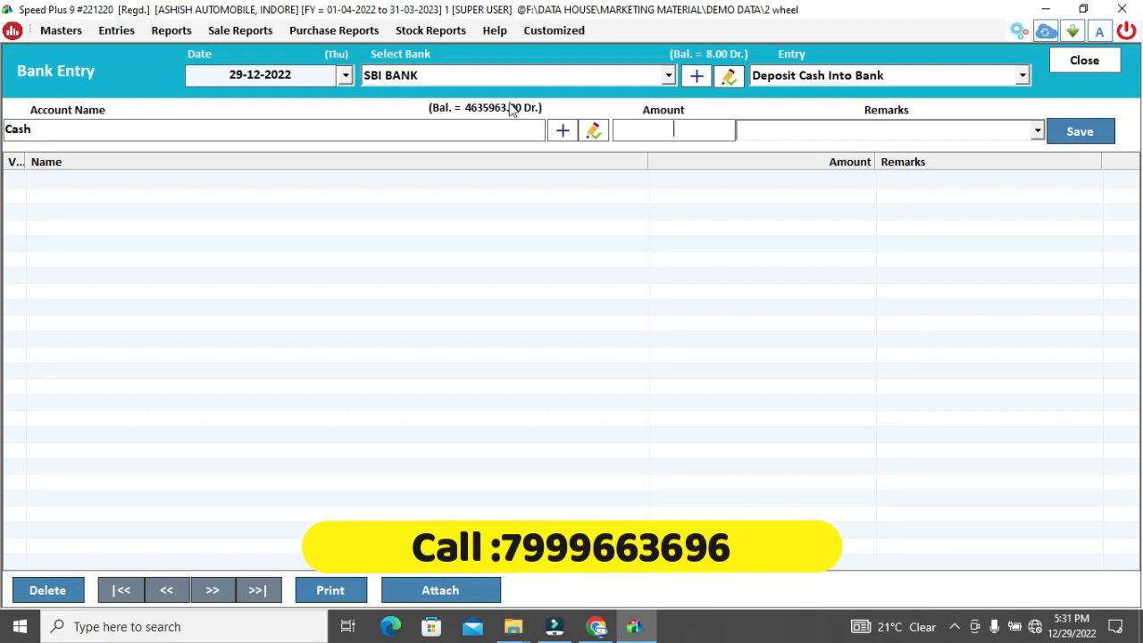
{"action": "left_click", "coordinate": [811, 80]}
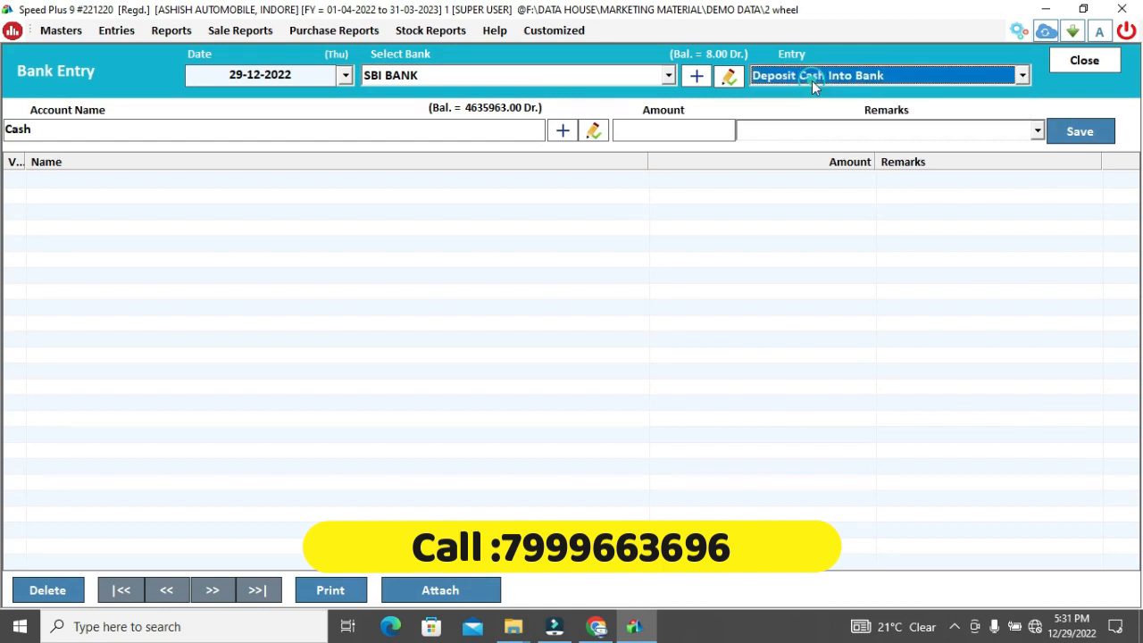
{"action": "left_click", "coordinate": [811, 81]}
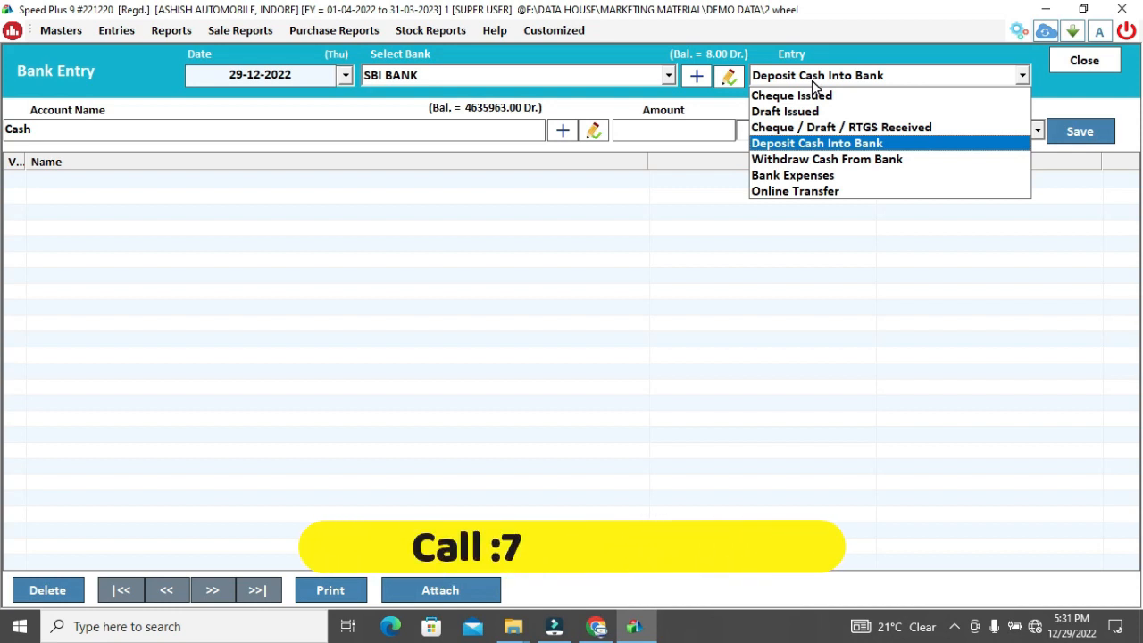
{"action": "key", "text": "Down"}
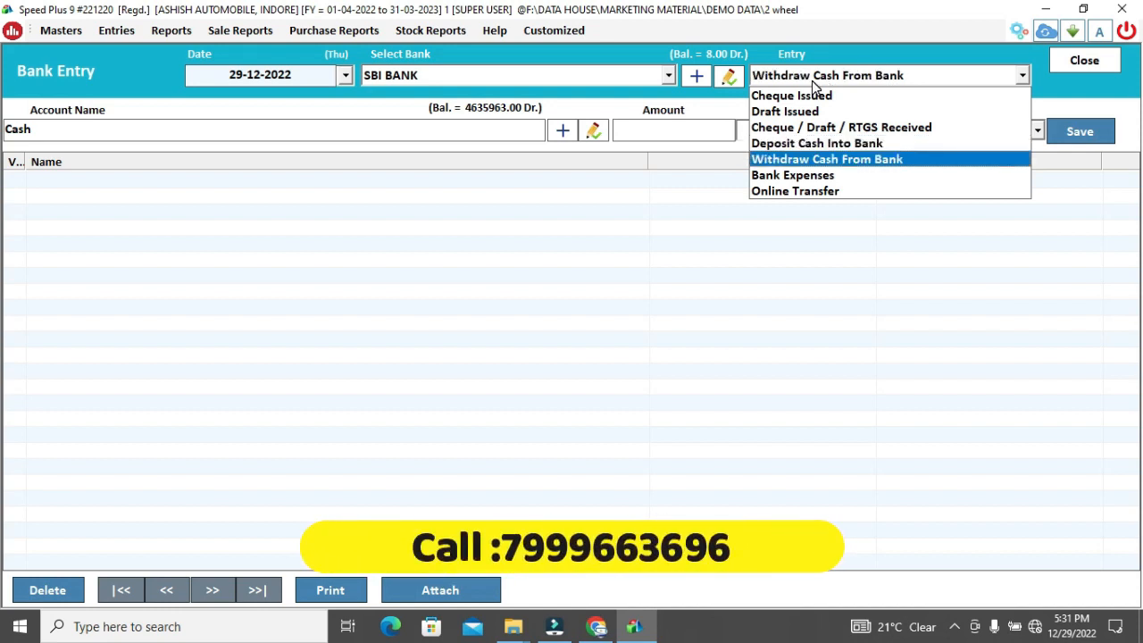
{"action": "key", "text": "Return"}
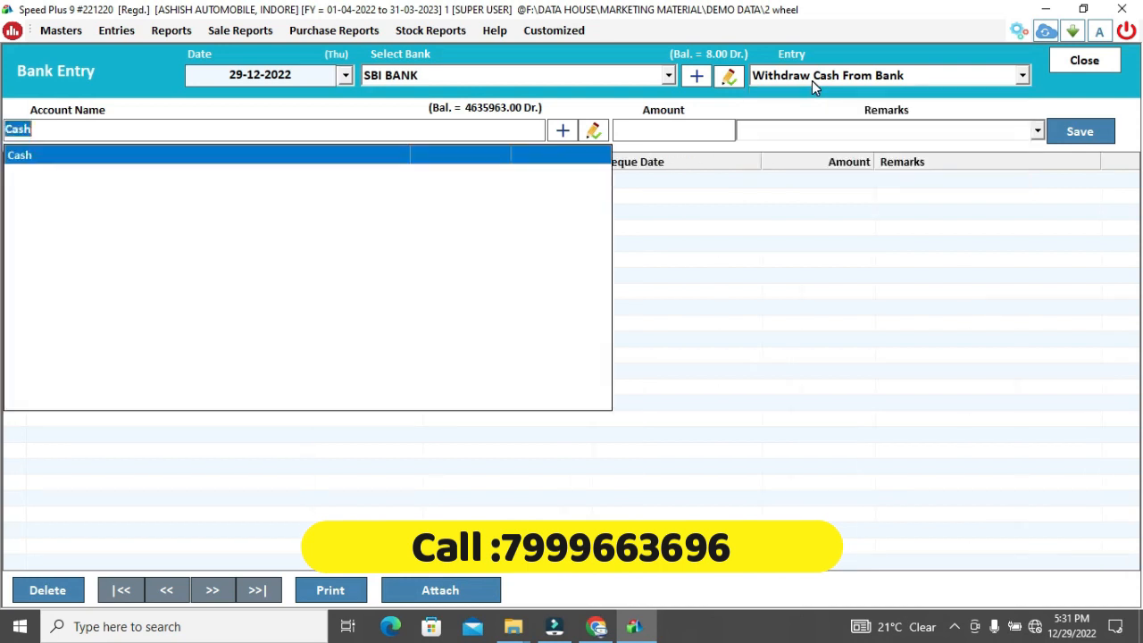
{"action": "key", "text": "Return"}
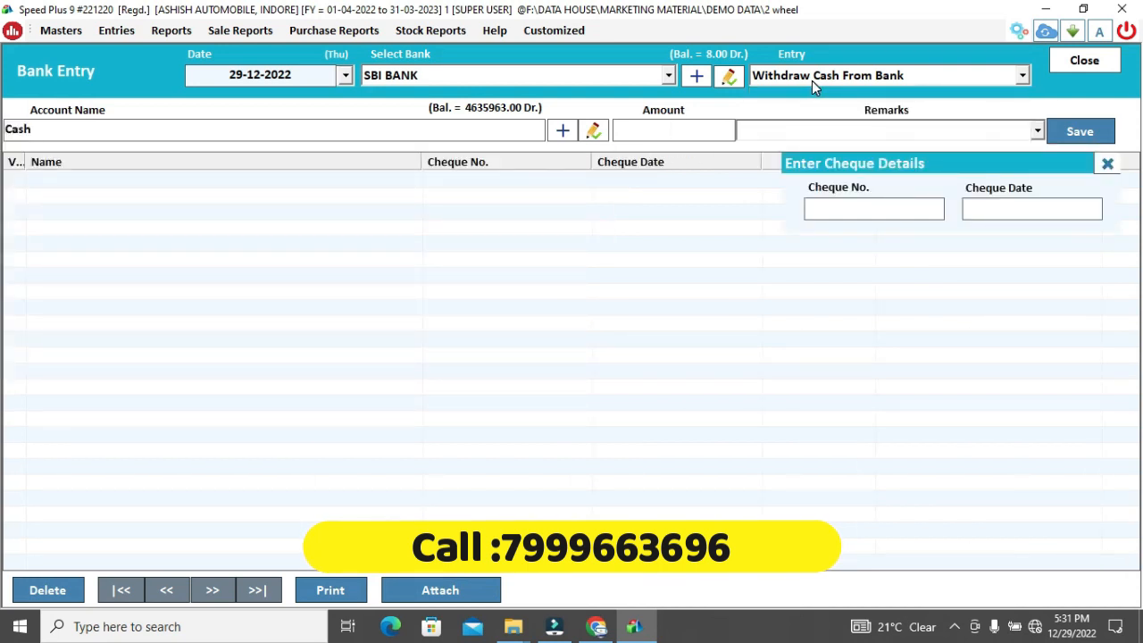
Change the bank entry type to Bank Expenses.
{"action": "left_click", "coordinate": [811, 79]}
{"action": "left_click", "coordinate": [811, 79]}
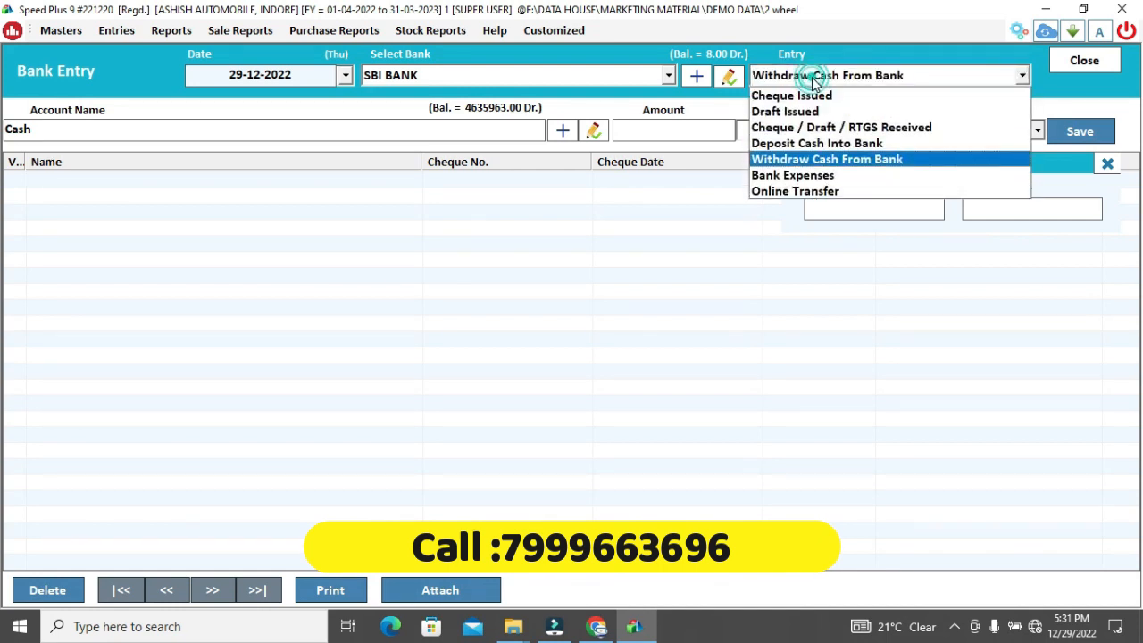
{"action": "key", "text": "Down"}
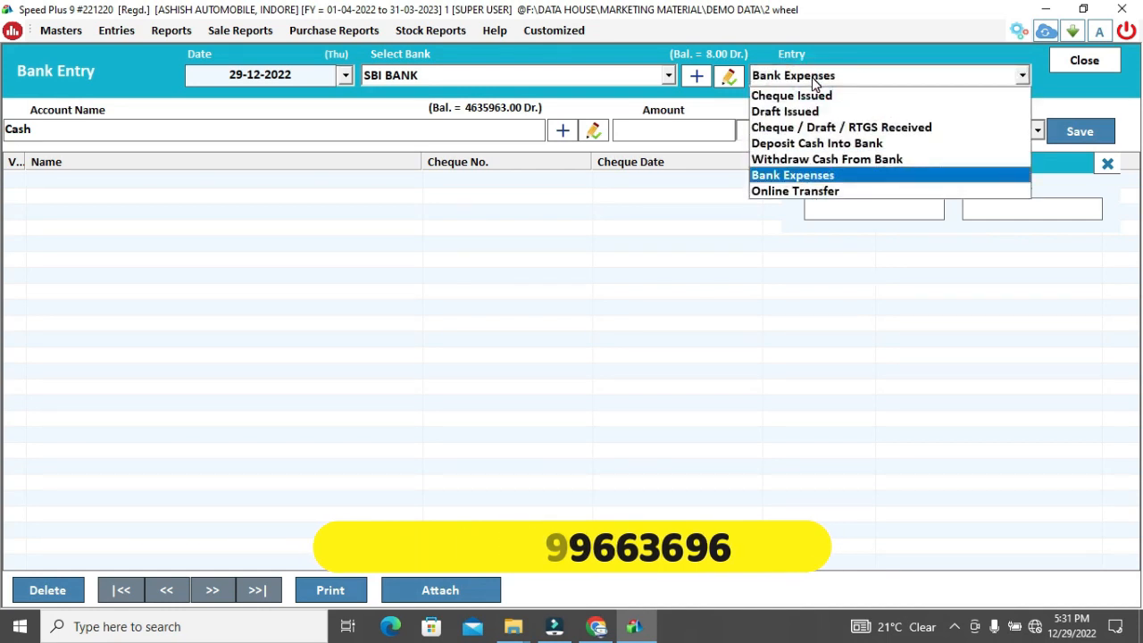
{"action": "key", "text": "Return"}
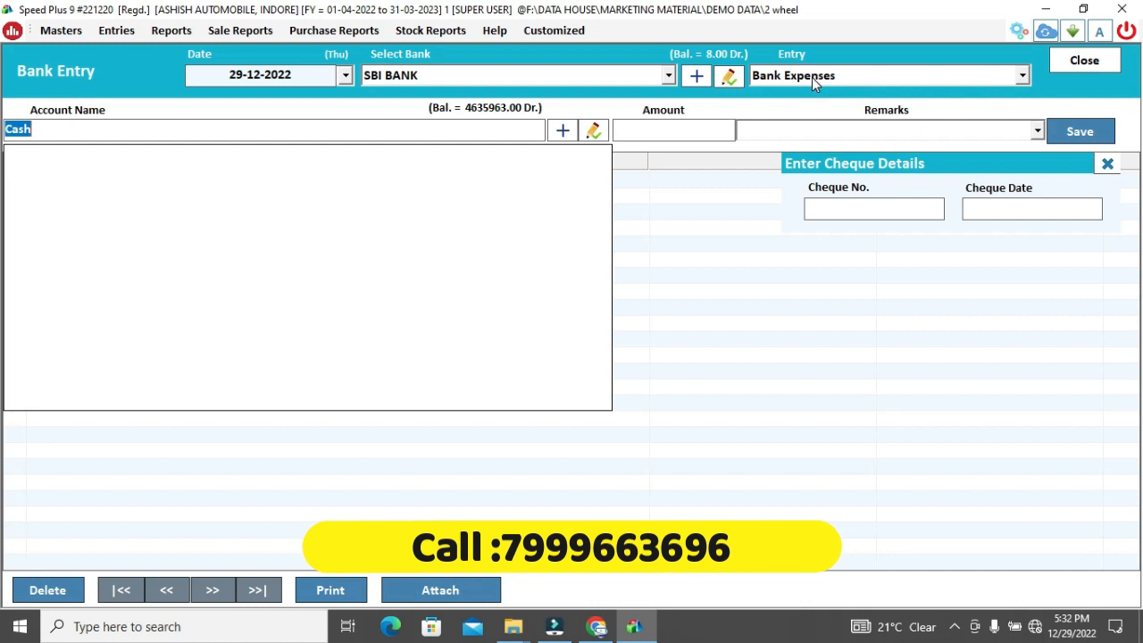
Select Bank Charges as the account for the bank expense, and close the bank entry form without saving.
{"action": "left_click", "coordinate": [812, 77]}
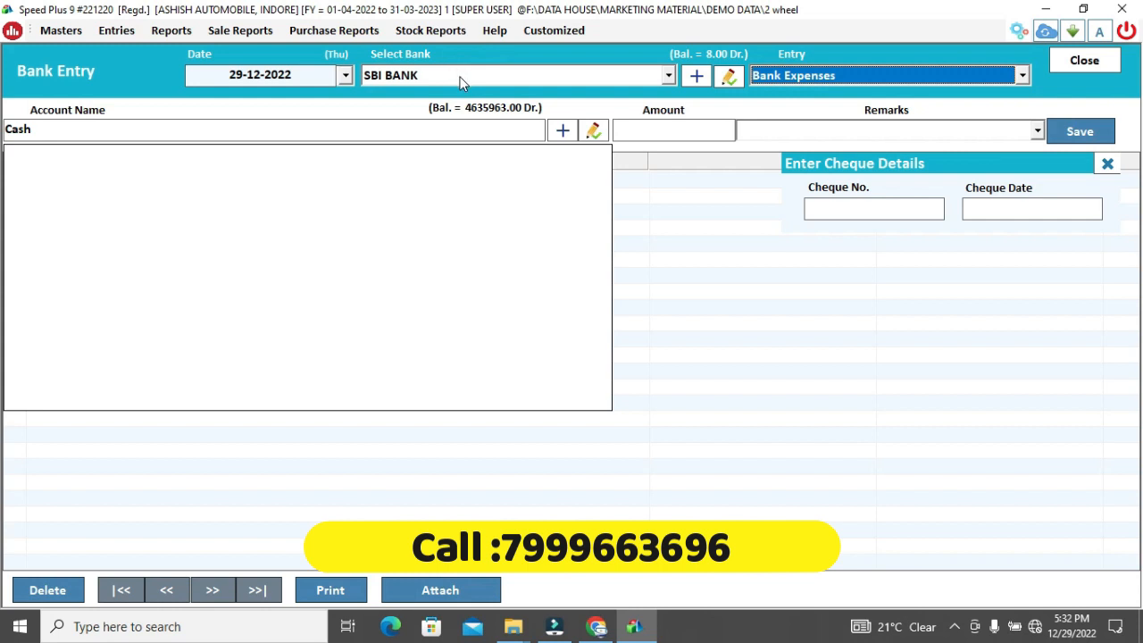
{"action": "key", "text": "Return"}
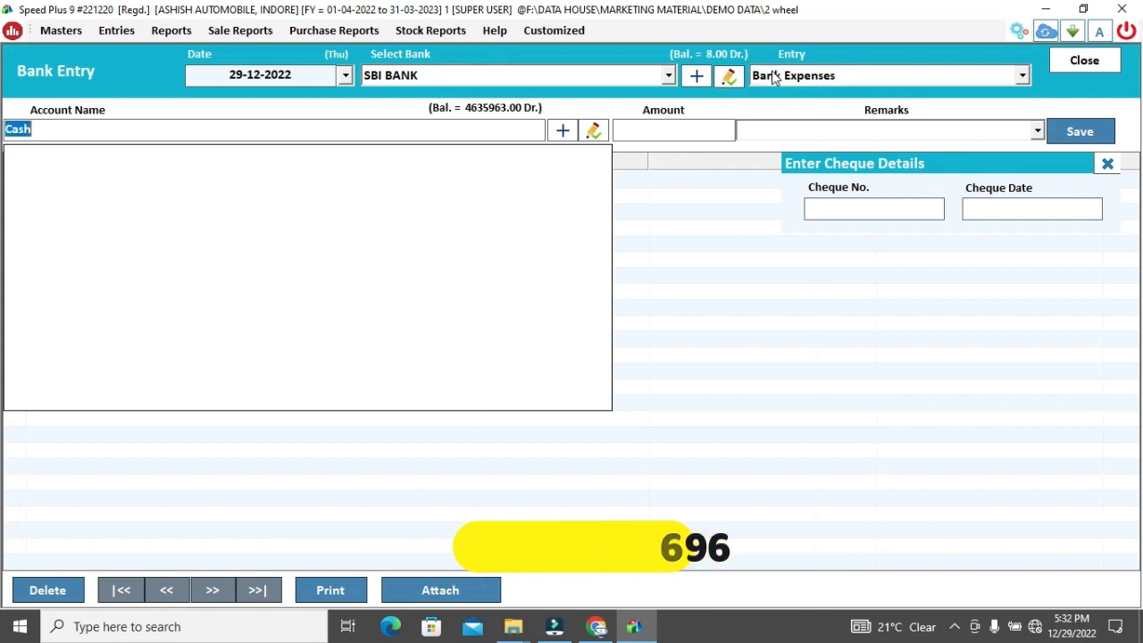
{"action": "type", "text": "BA"}
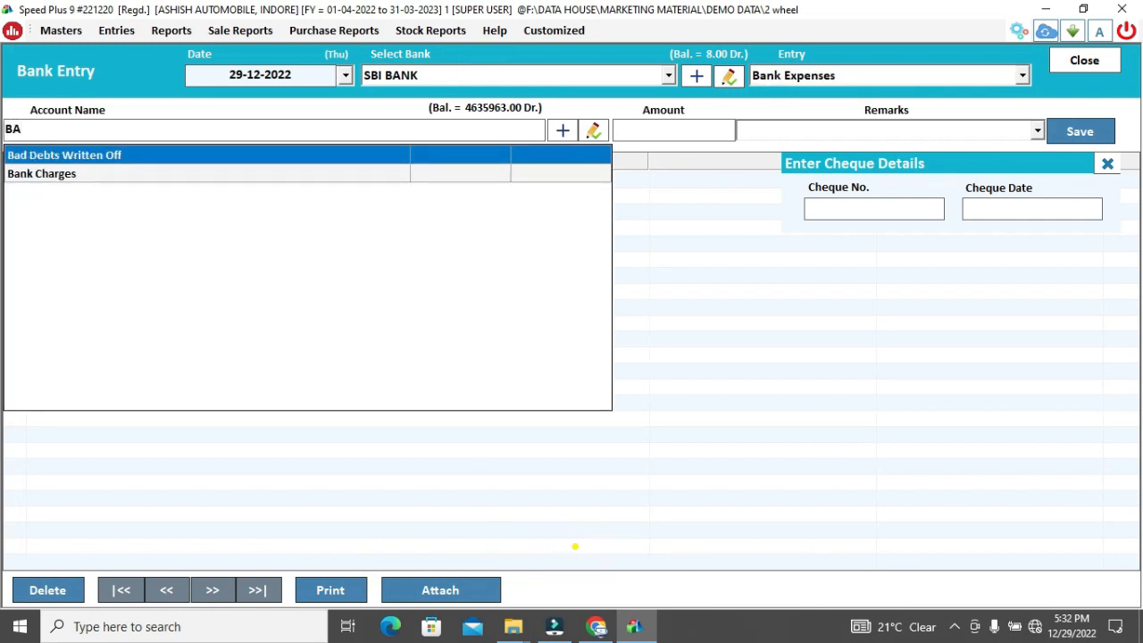
{"action": "key", "text": "Down"}
{"action": "key", "text": "Return"}
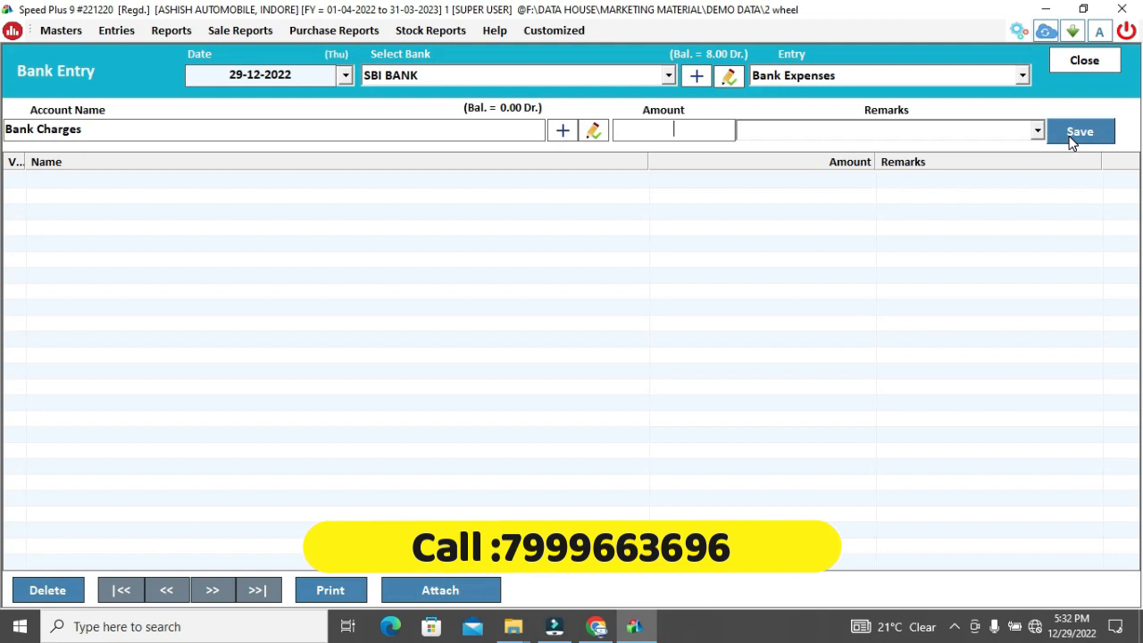
{"action": "left_click", "coordinate": [1083, 61]}
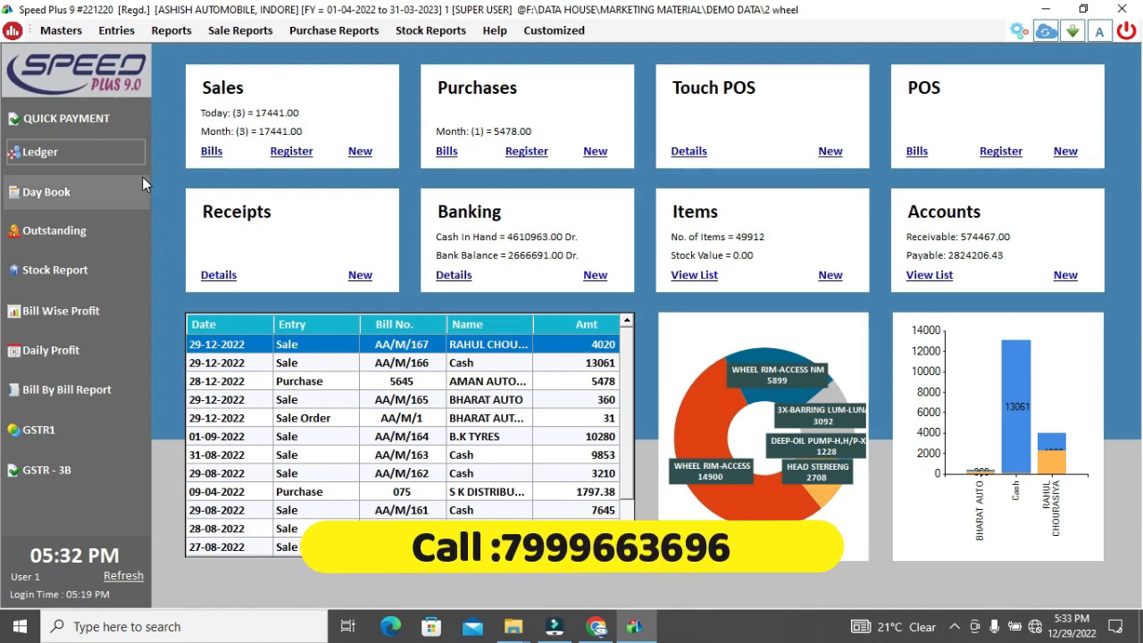
Open the quick payment form and set its payment mode to UCO BANK.
{"action": "left_click", "coordinate": [86, 118]}
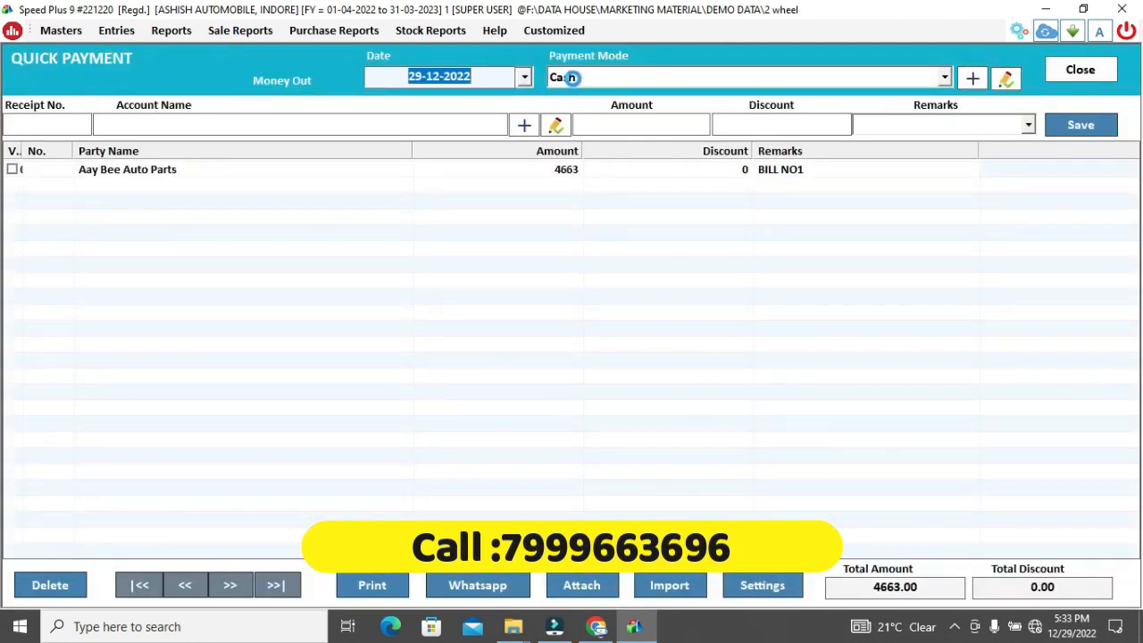
{"action": "left_click", "coordinate": [628, 78]}
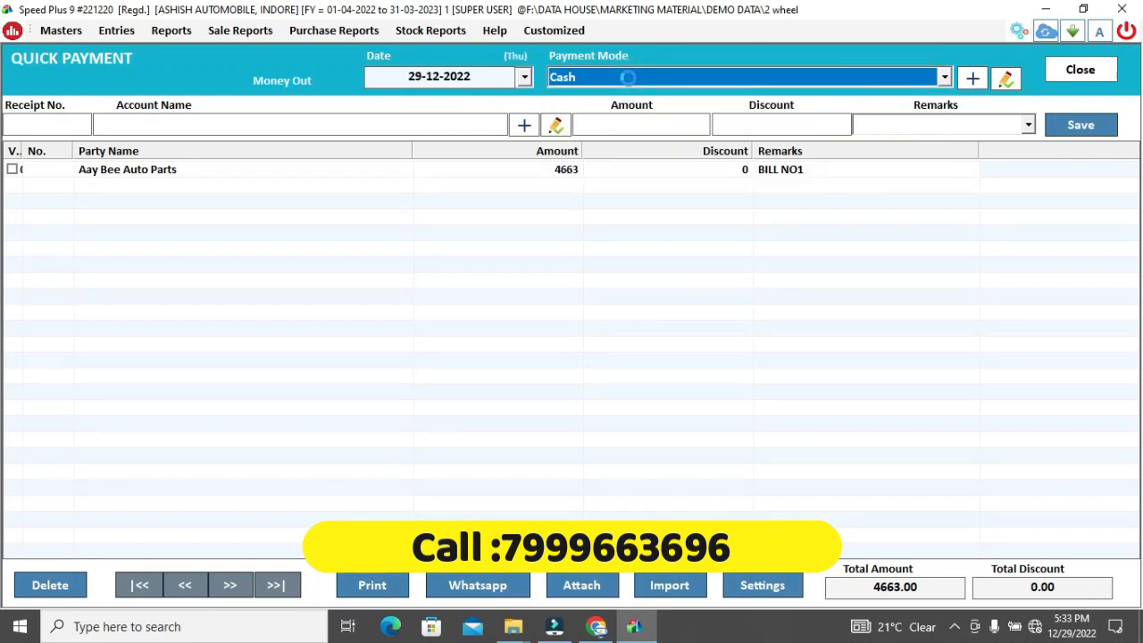
{"action": "left_click", "coordinate": [628, 78]}
{"action": "key", "text": "Down"}
{"action": "key", "text": "Down"}
{"action": "key", "text": "Down"}
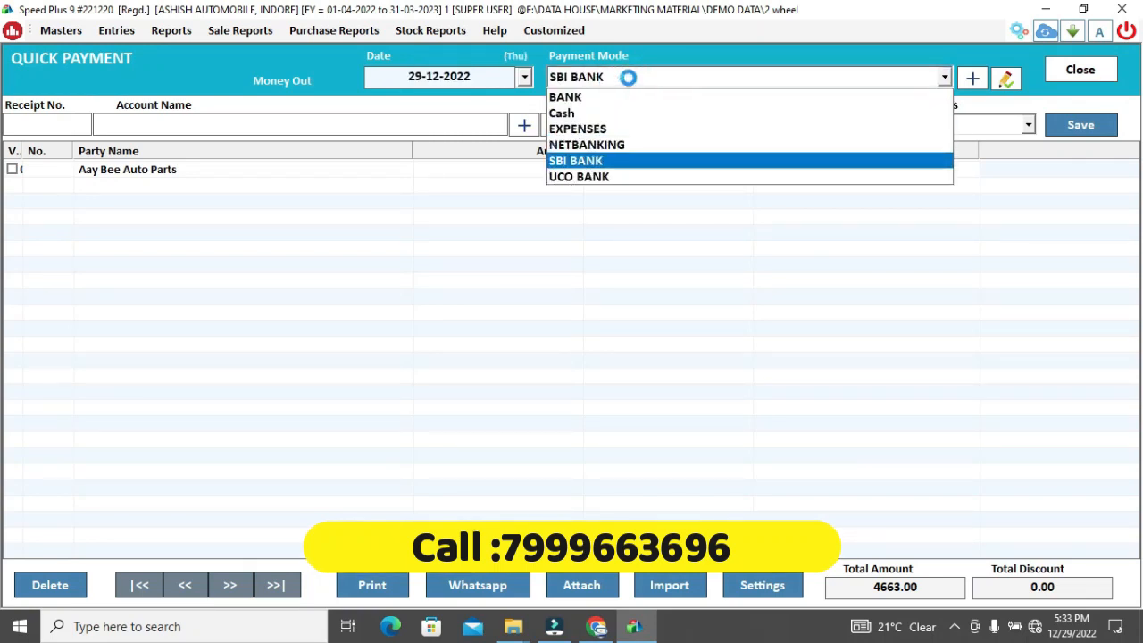
{"action": "key", "text": "Down"}
{"action": "key", "text": "Return"}
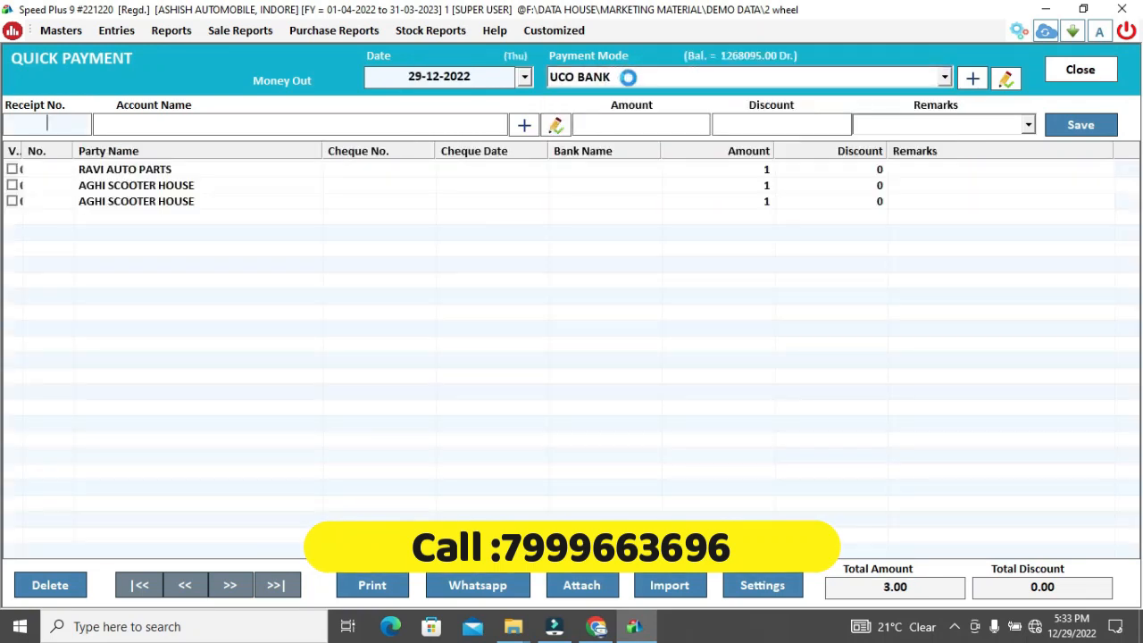
Search the payment's account names for OF, look through the matching office accounts, and clear the search.
{"action": "left_click", "coordinate": [293, 125]}
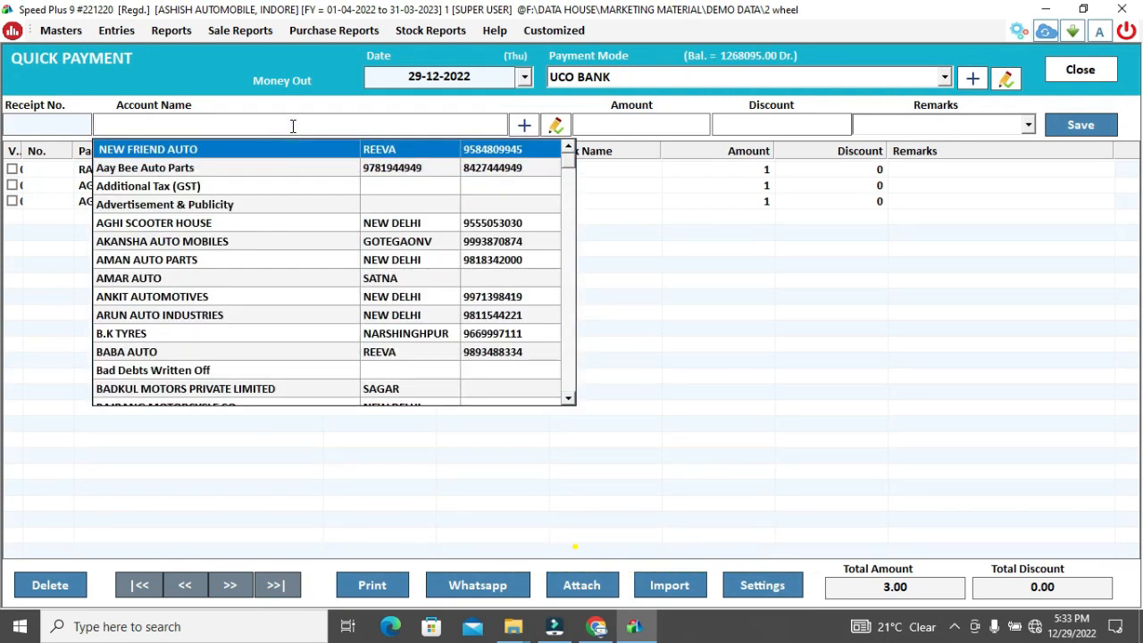
{"action": "type", "text": "OF"}
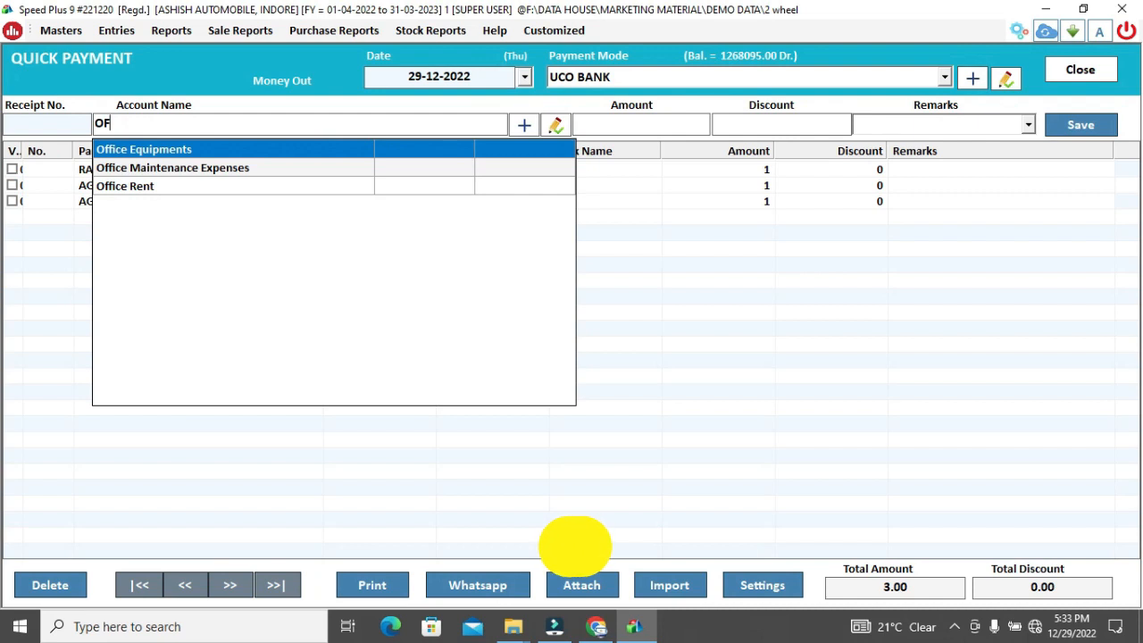
{"action": "key", "text": "Down"}
{"action": "key", "text": "Down"}
{"action": "key", "text": "Up"}
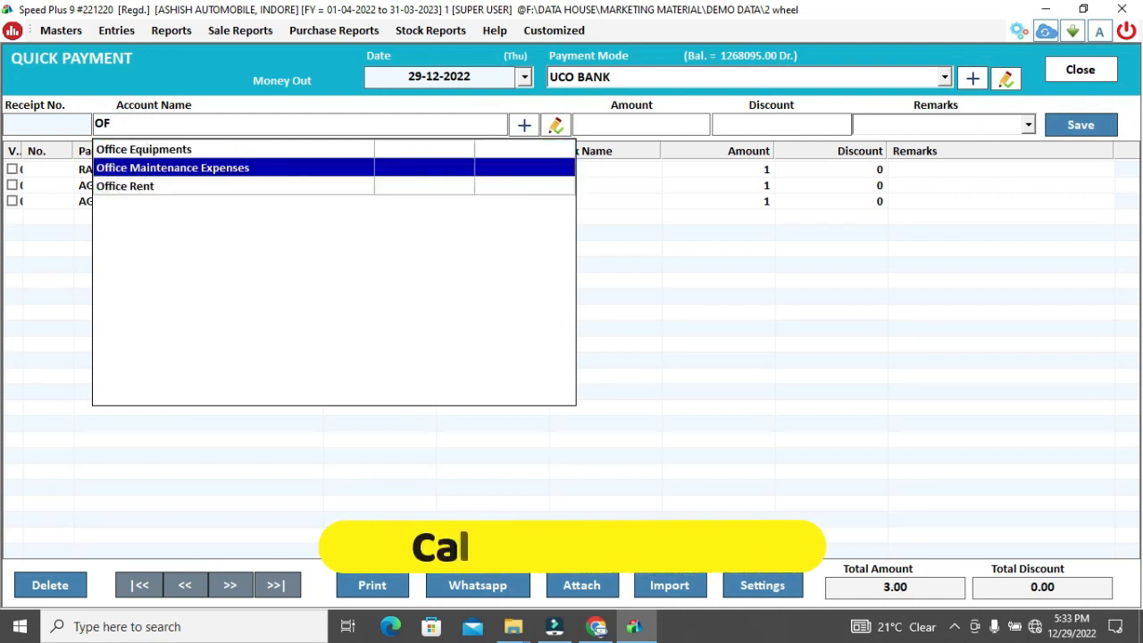
{"action": "key", "text": "Up"}
{"action": "key", "text": "Down"}
{"action": "key", "text": "Down"}
{"action": "key", "text": "Up"}
{"action": "key", "text": "Up"}
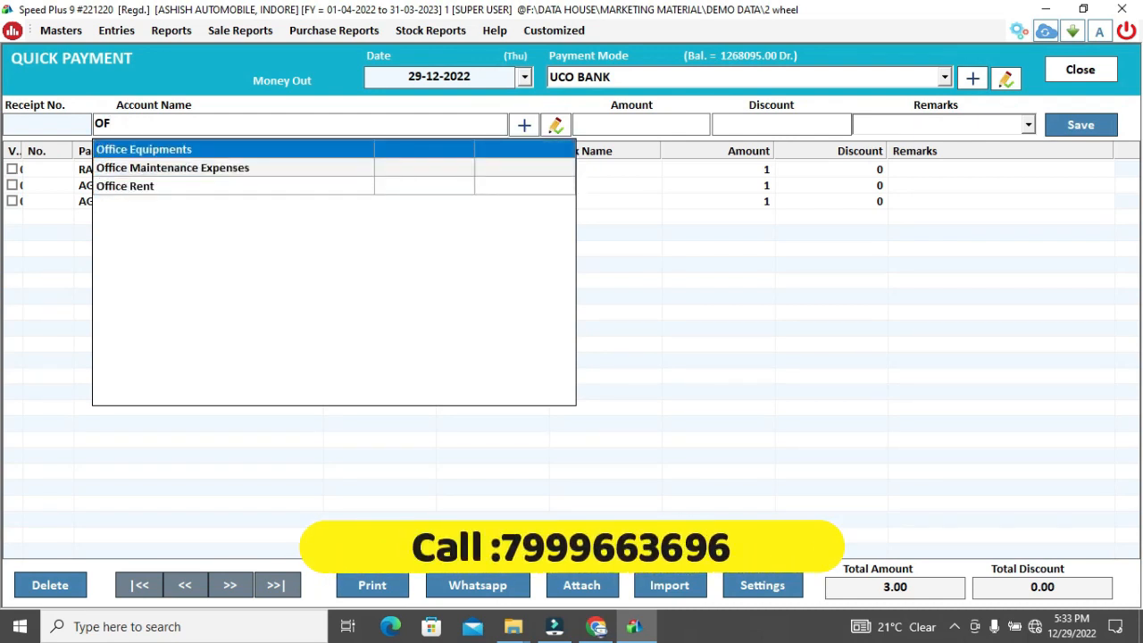
{"action": "key", "text": "Down"}
{"action": "key", "text": "Down"}
{"action": "key", "text": "Up"}
{"action": "key", "text": "Up"}
{"action": "key", "text": "BackSpace"}
{"action": "key", "text": "BackSpace"}
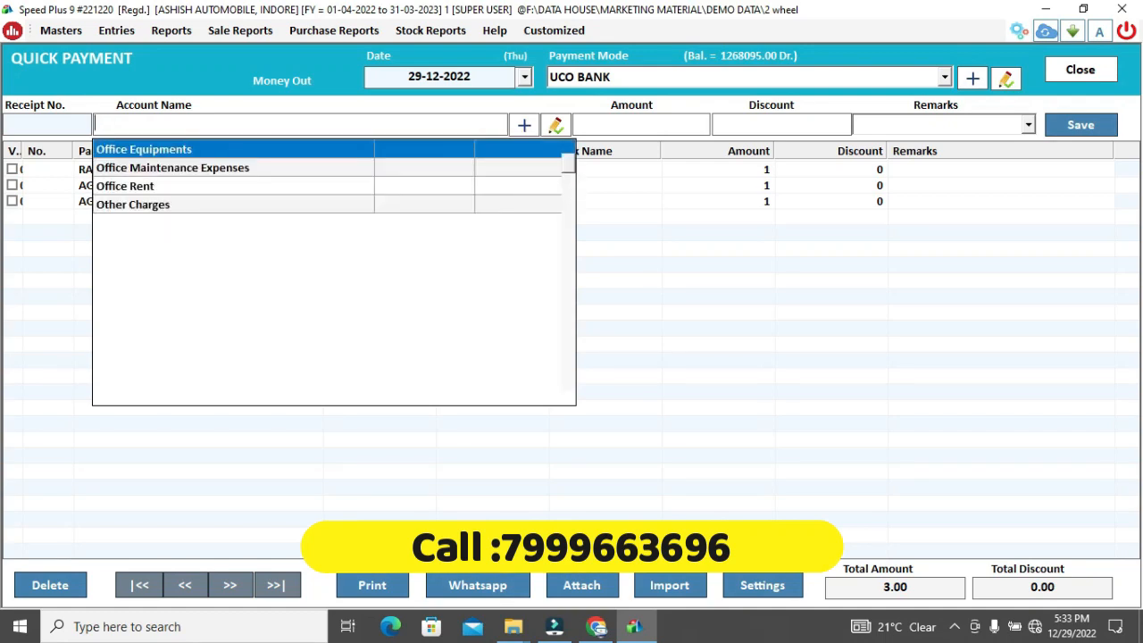
Search the payment's account names for TR, TE, EL and OFF to look for a suitable expense account.
{"action": "type", "text": "TR"}
{"action": "key", "text": "BackSpace"}
{"action": "key", "text": "BackSpace"}
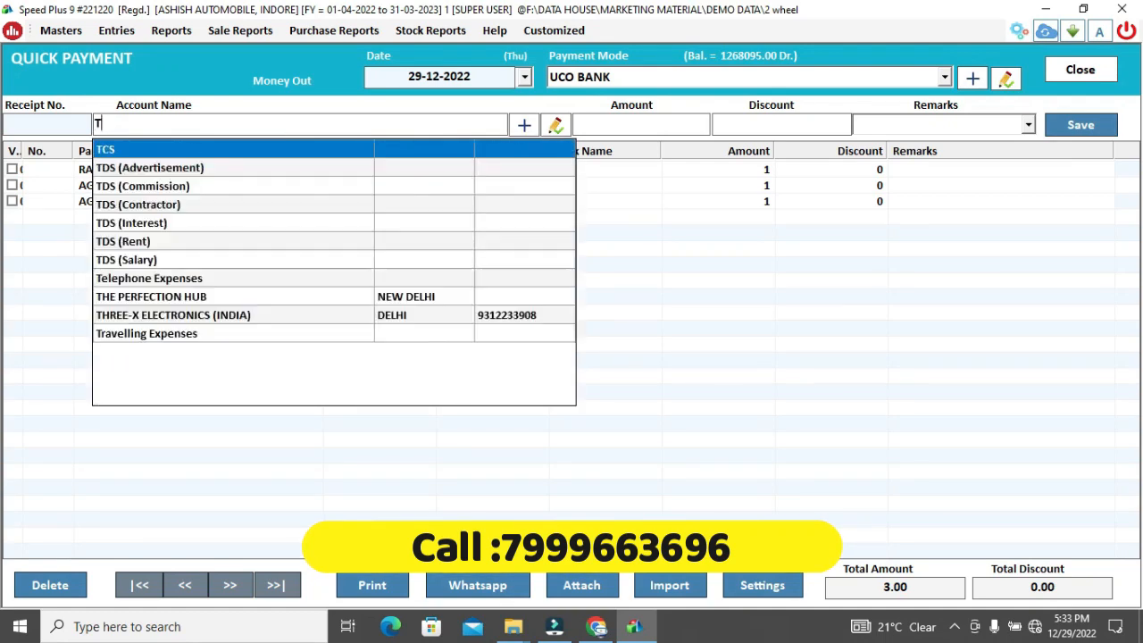
{"action": "type", "text": "TE"}
{"action": "key", "text": "BackSpace"}
{"action": "key", "text": "BackSpace"}
{"action": "type", "text": "EL"}
{"action": "key", "text": "BackSpace"}
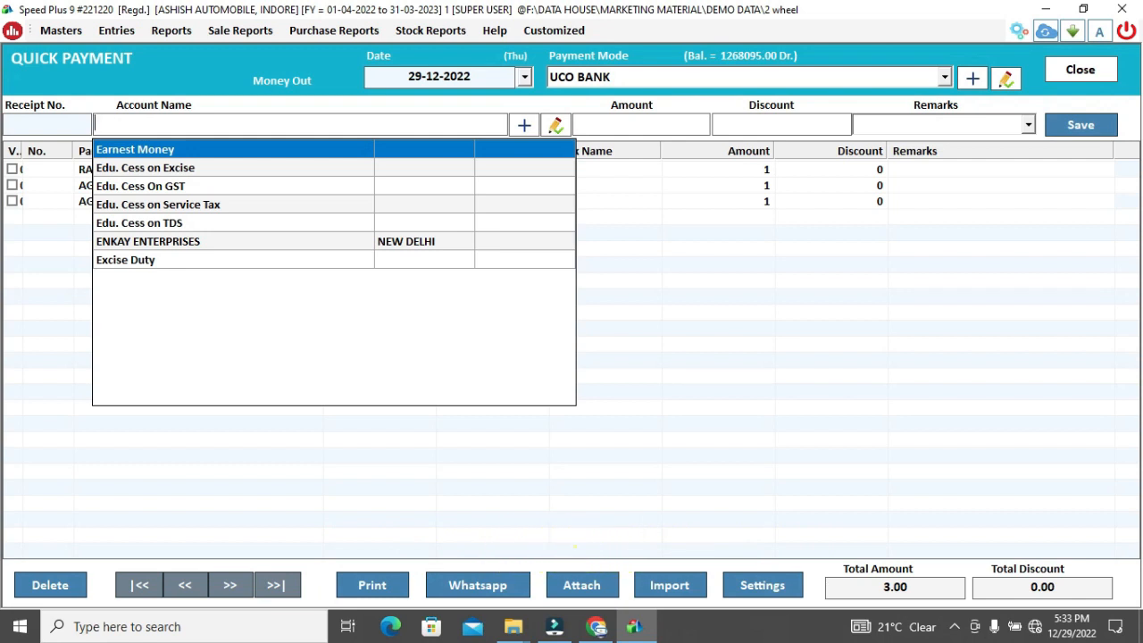
{"action": "type", "text": "OFF"}
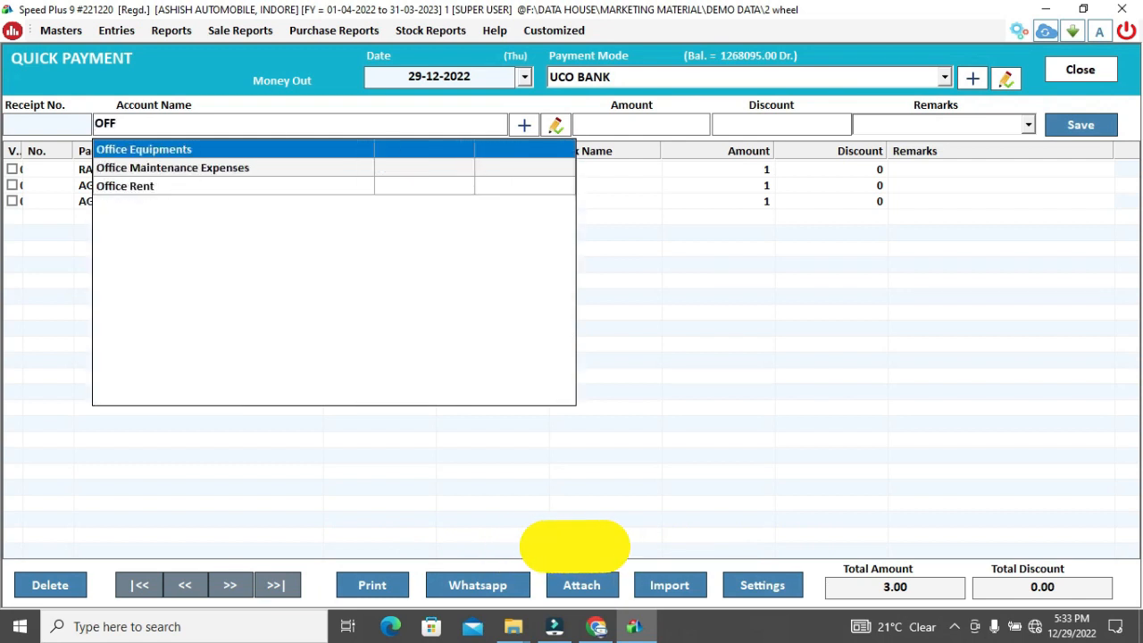
Start a new account from the quick payment form and name it OFFICE ELECTRIC BILL, with the same print name.
{"action": "left_click", "coordinate": [527, 125]}
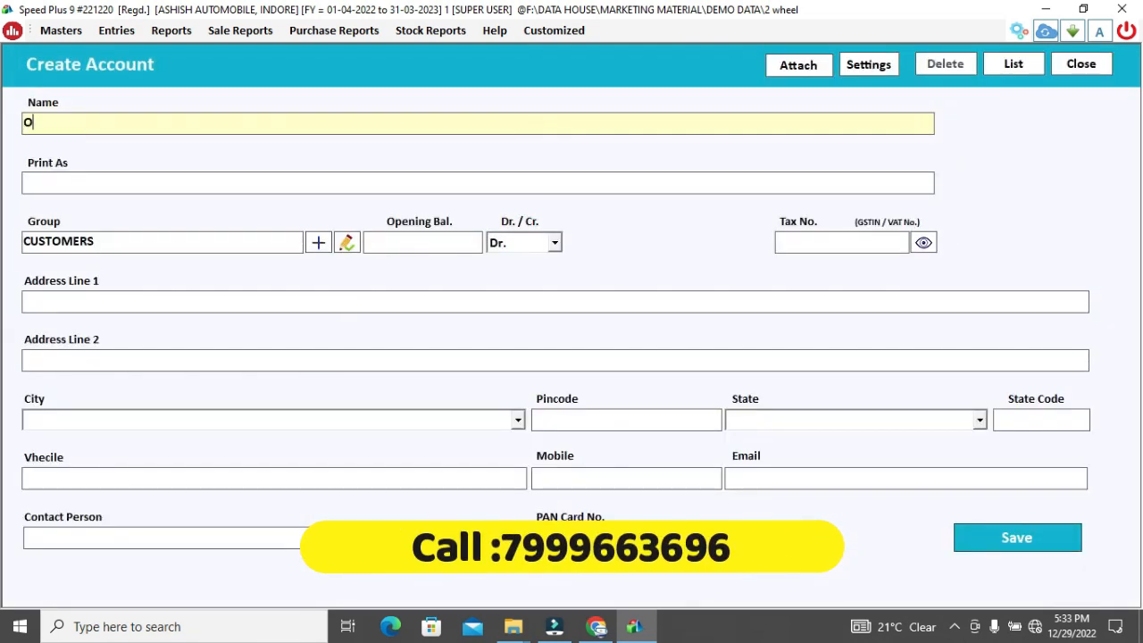
{"action": "type", "text": "ICE EL"}
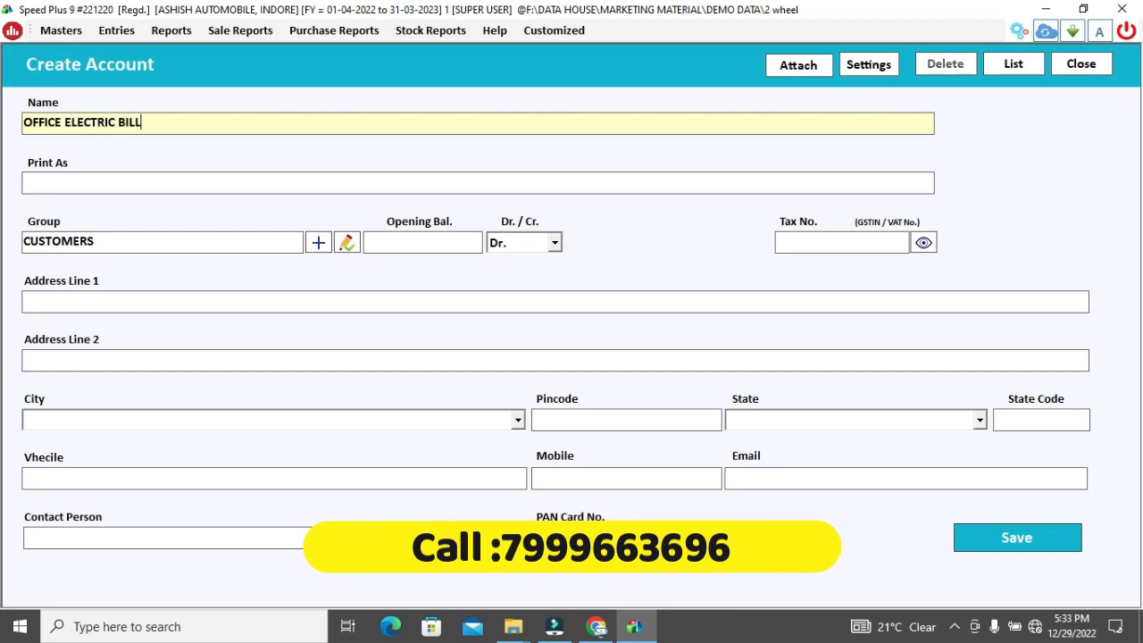
{"action": "type", "text": "ECTRIC BILL"}
{"action": "key", "text": "Return"}
{"action": "key", "text": "Return"}
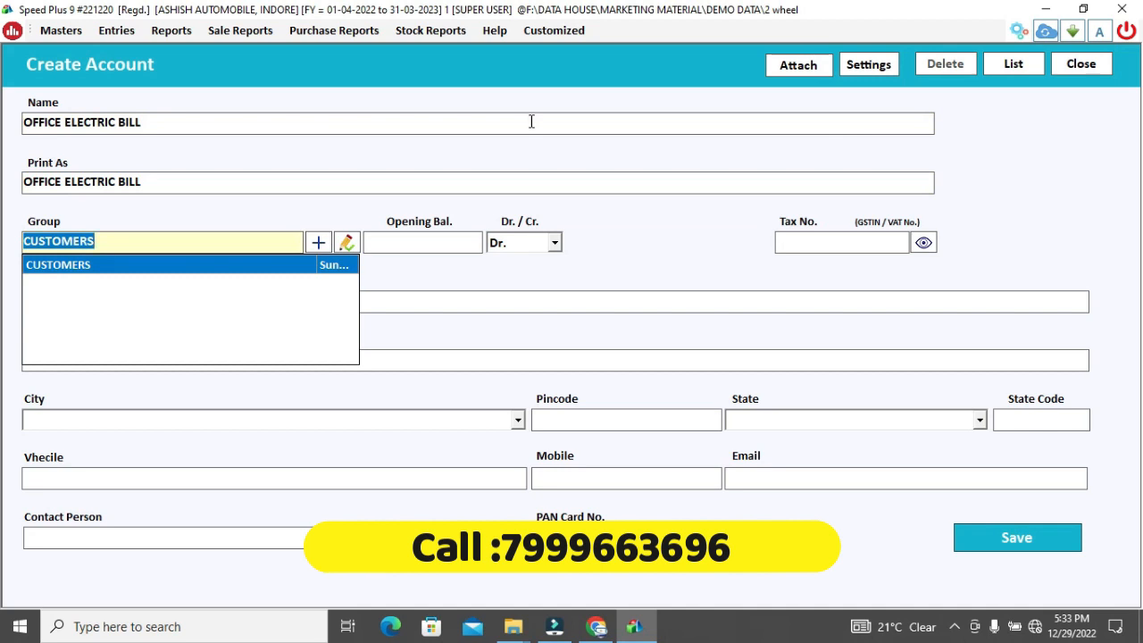
Assign the new account to the Expenses (Indirect/Admn.) group and save it.
{"action": "type", "text": "EX"}
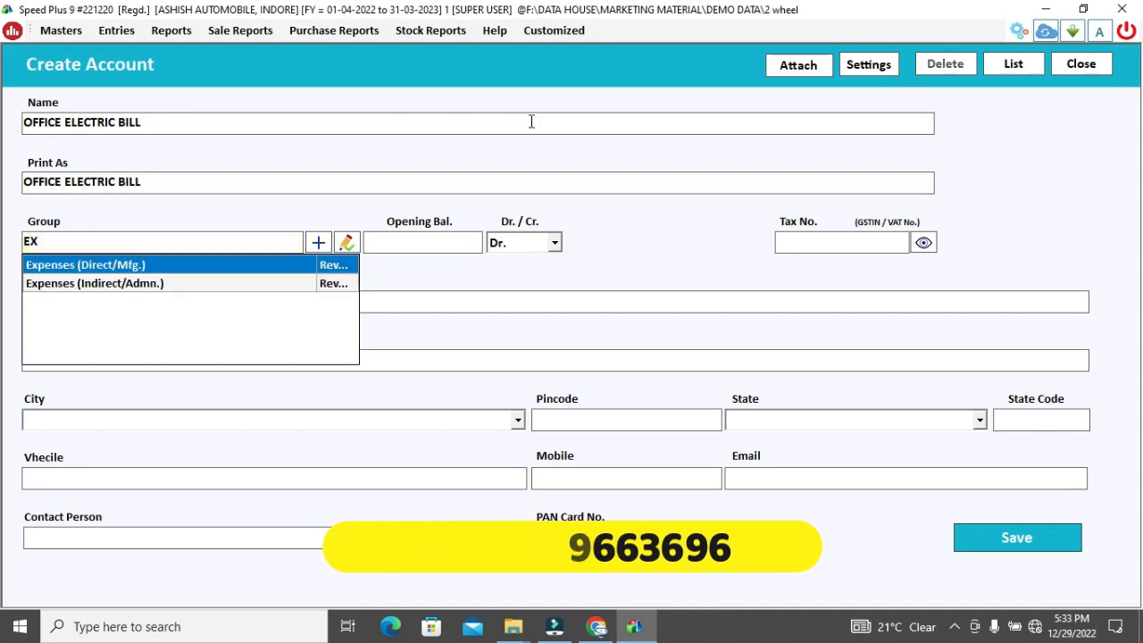
{"action": "key", "text": "Down"}
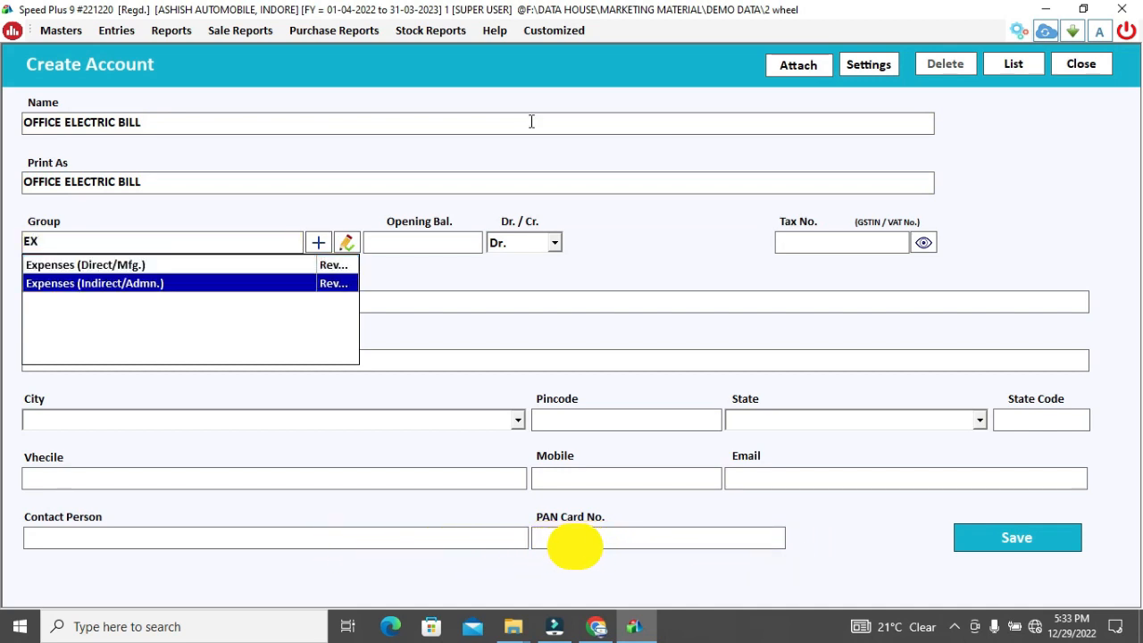
{"action": "key", "text": "Return"}
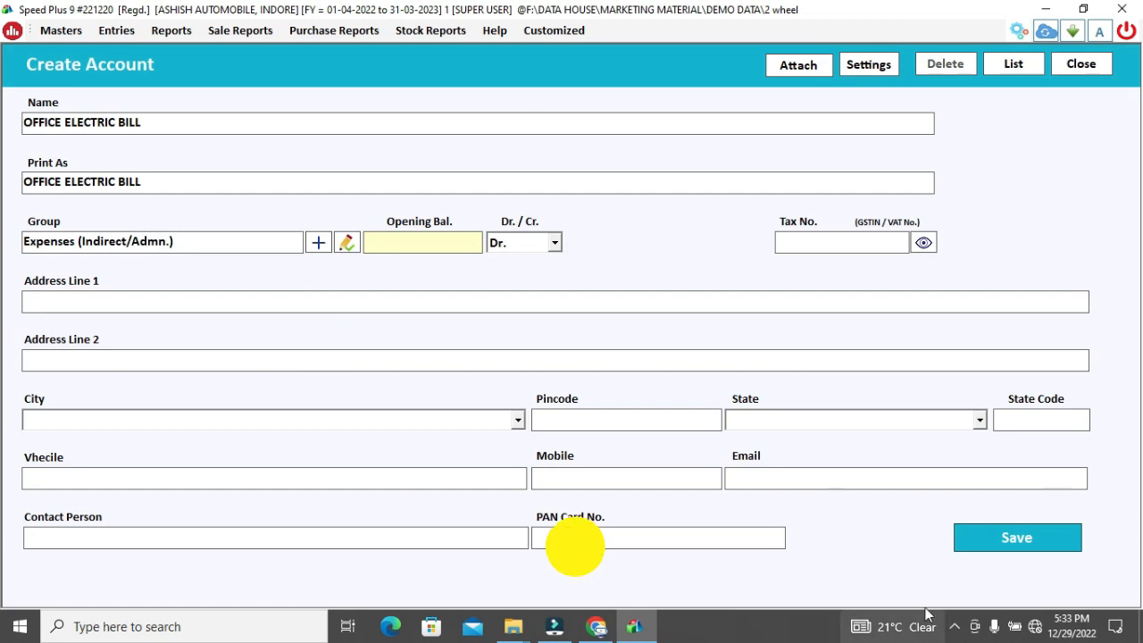
{"action": "left_click", "coordinate": [1004, 536]}
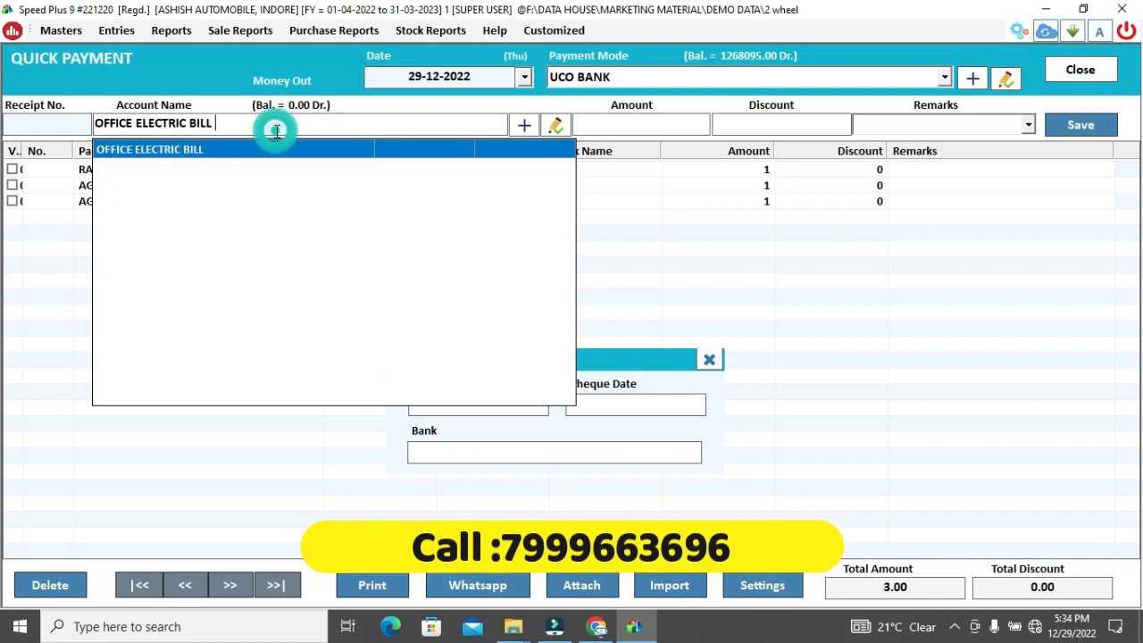
Select OFFICE ELECTRIC BILL as the payment's account, and close the quick payment form without saving a payment.
{"action": "key", "text": "Return"}
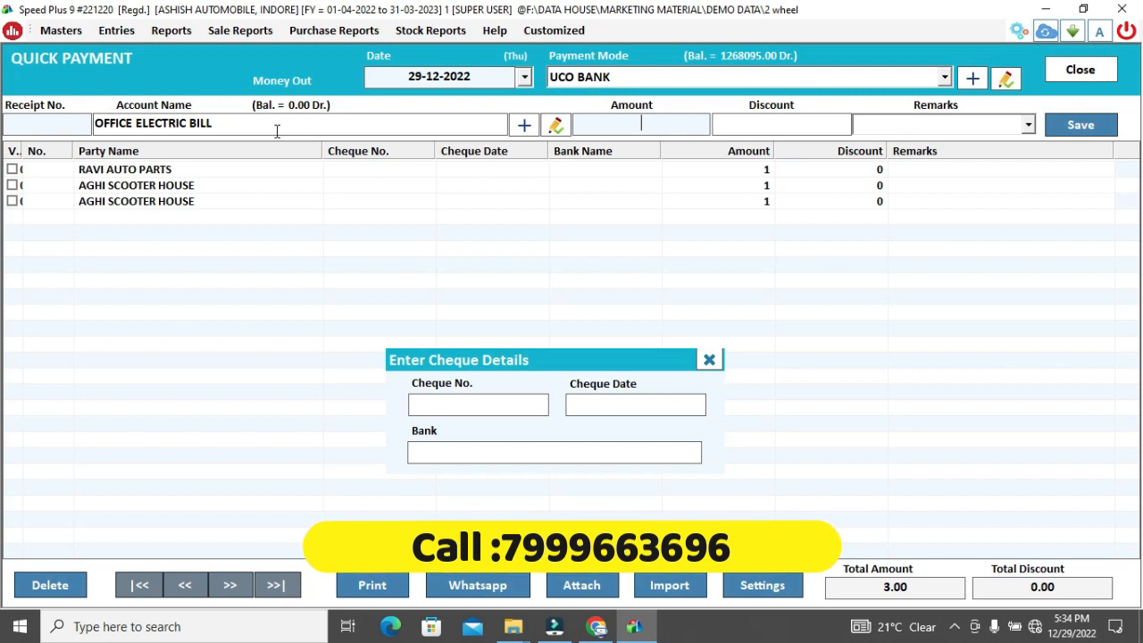
{"action": "left_click", "coordinate": [276, 131]}
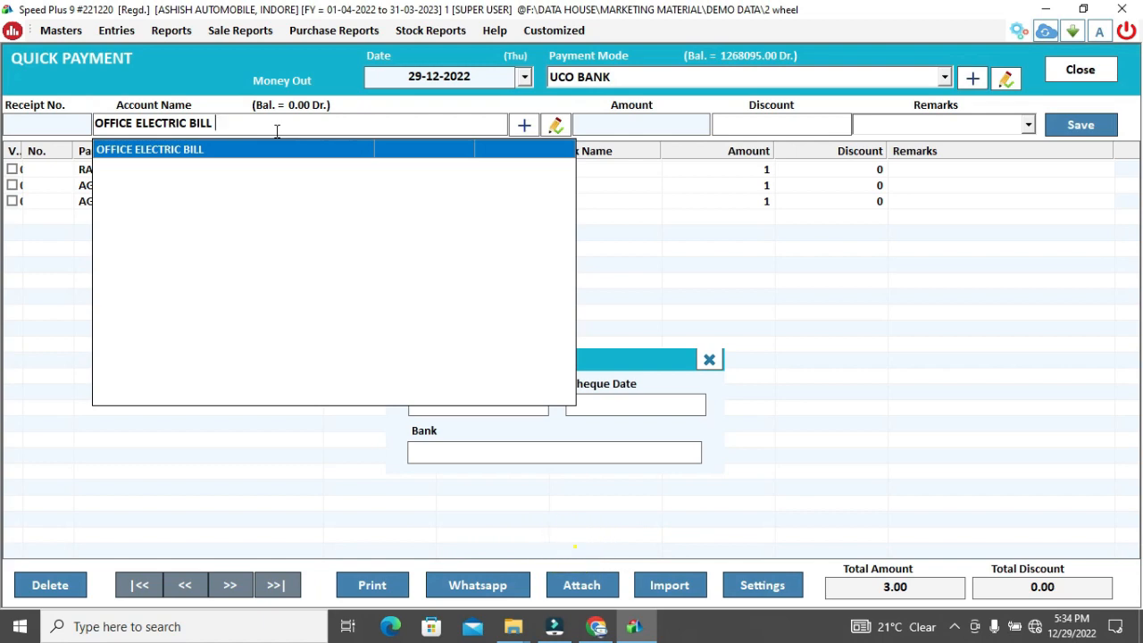
{"action": "left_click", "coordinate": [1080, 69]}
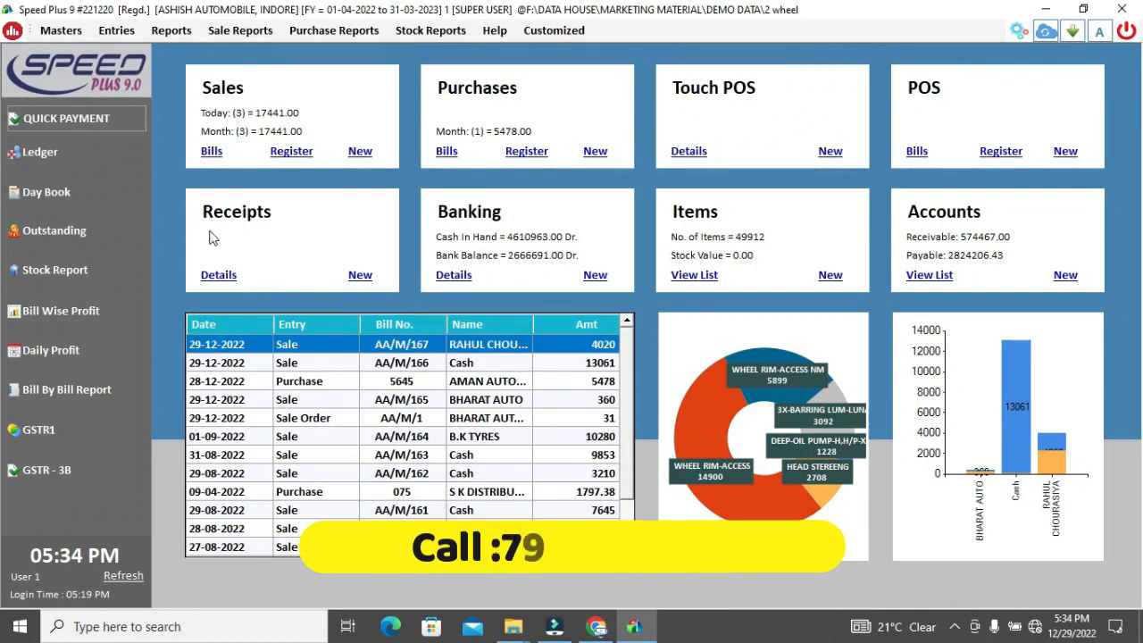